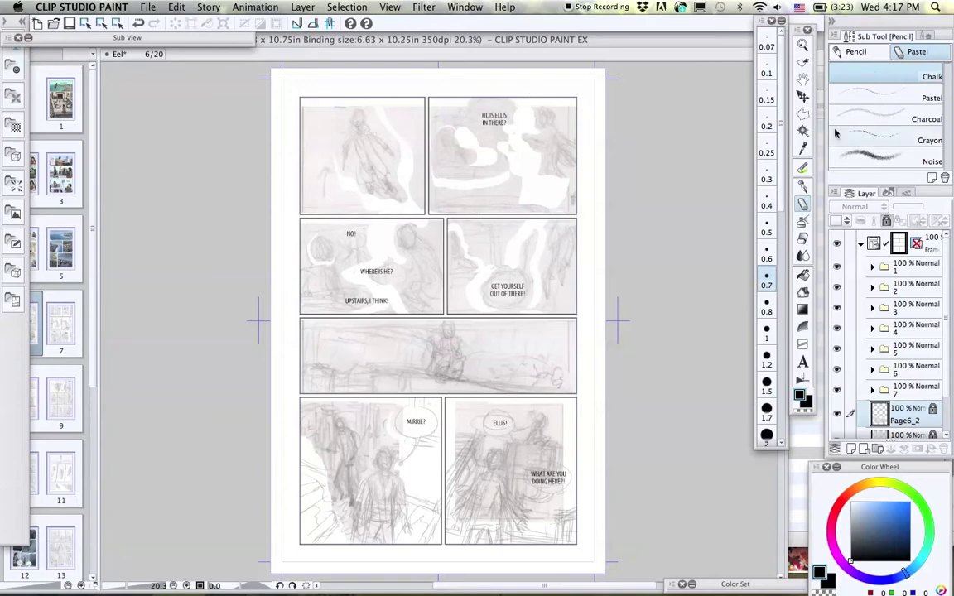
# Move folders 1 to 7 and the Page6_2 and Page6 sketch layers out of the frame folder, placing them above it
pyautogui.press('b')
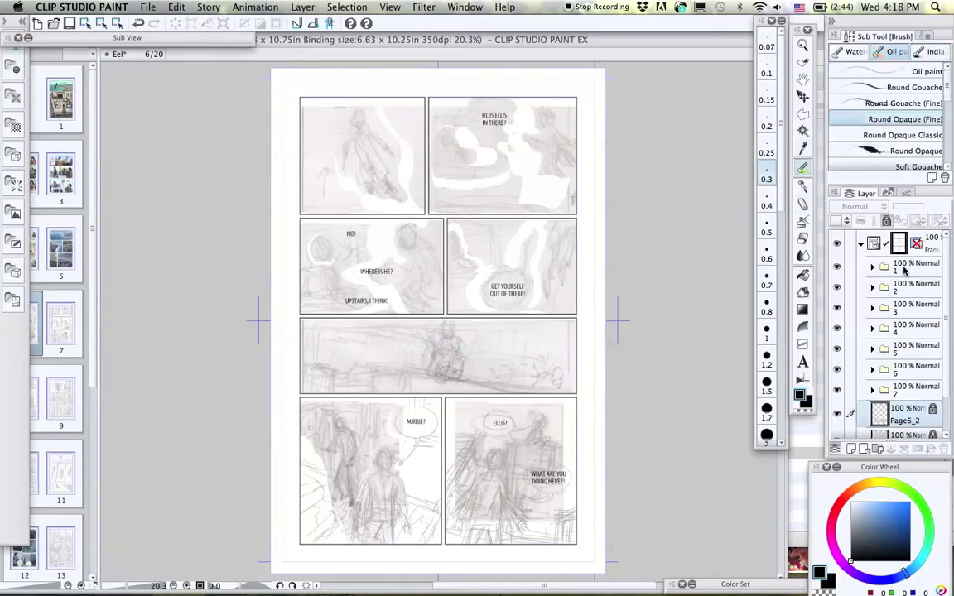
pyautogui.click(863, 248)
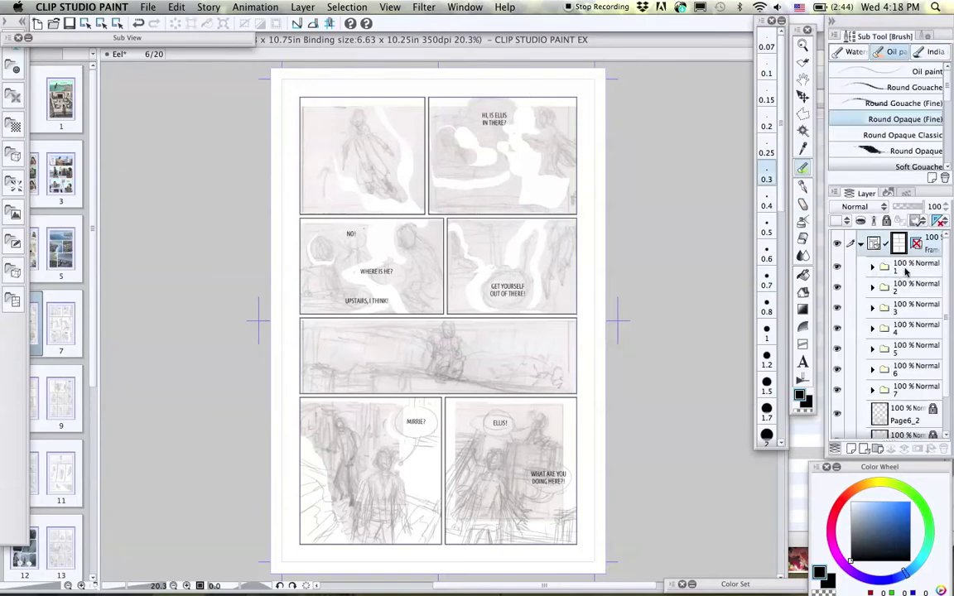
pyautogui.click(907, 272)
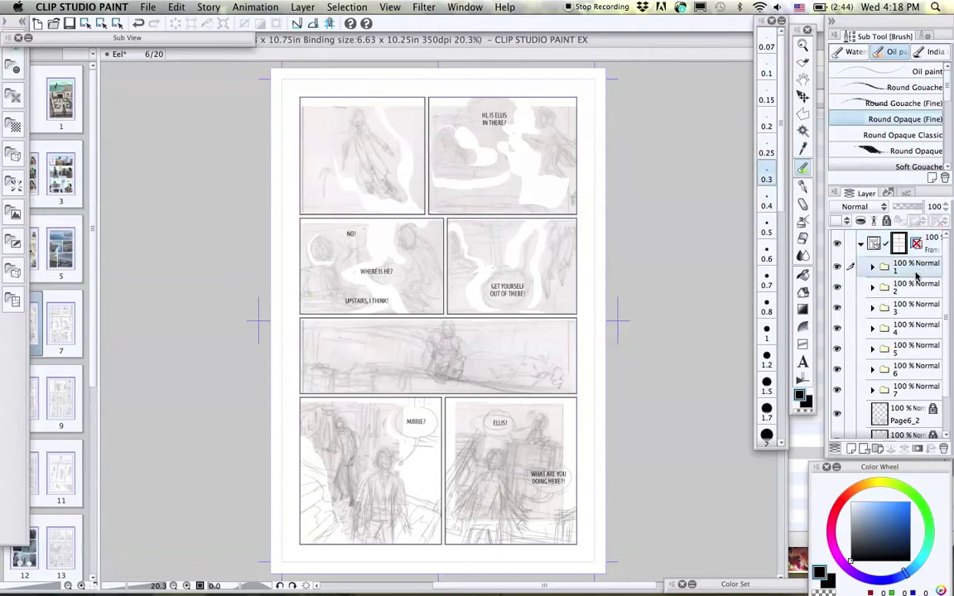
pyautogui.moveTo(945, 364)
pyautogui.mouseDown()
pyautogui.moveTo(945, 412)
pyautogui.moveTo(946, 287)
pyautogui.moveTo(918, 234)
pyautogui.mouseUp()
pyautogui.keyDown('shift'); pyautogui.click(922, 393); pyautogui.keyUp('shift')
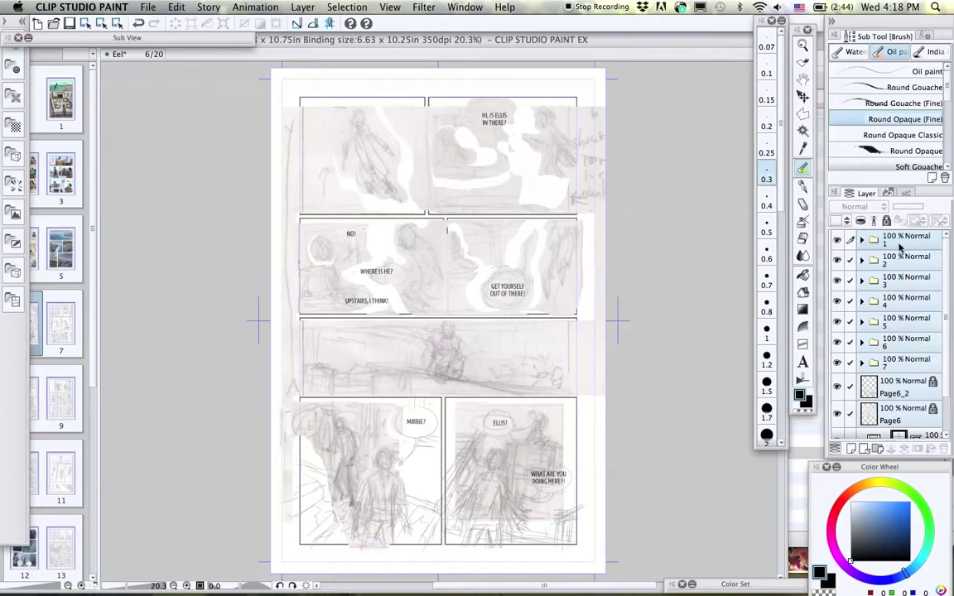
# Add a Mask Outside Selection layer mask to folder 1 and show its mask area
pyautogui.click(899, 245)
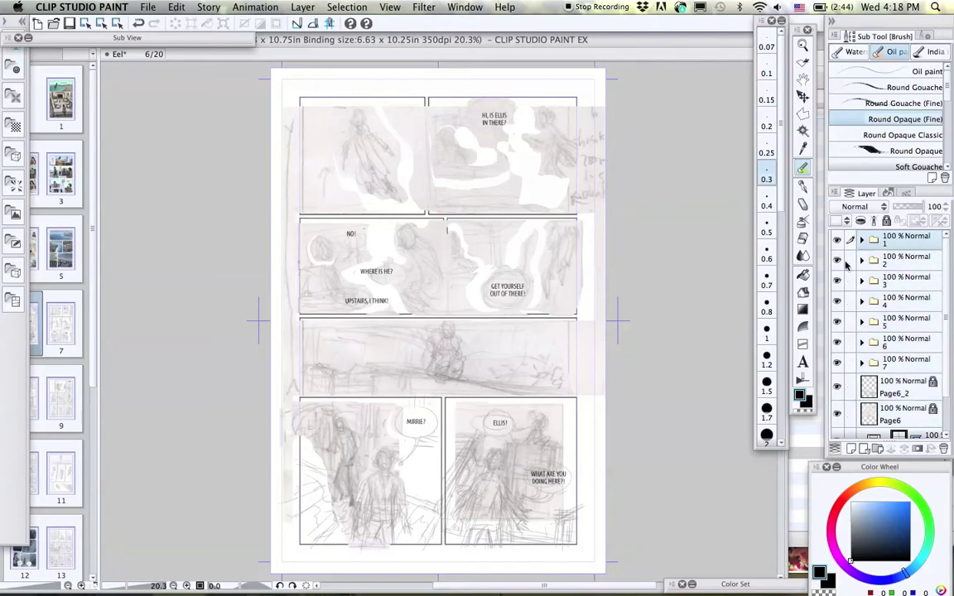
pyautogui.rightClick(889, 247)
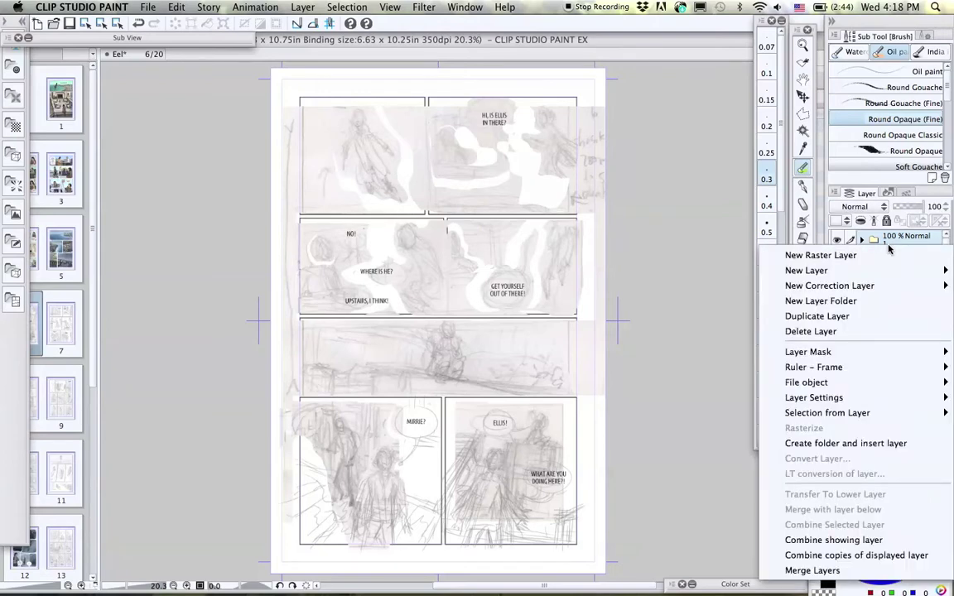
pyautogui.click(878, 241)
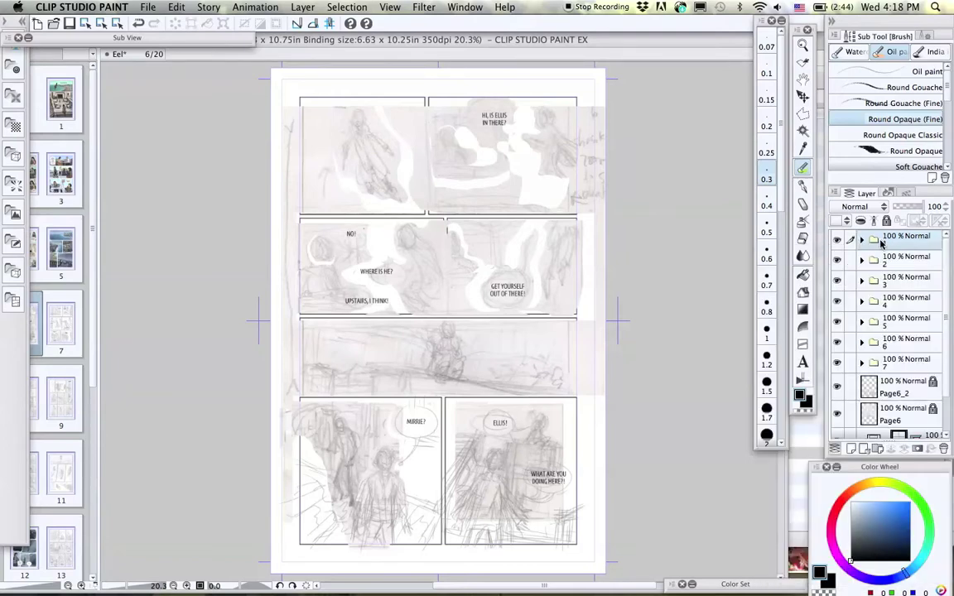
pyautogui.rightClick(861, 242)
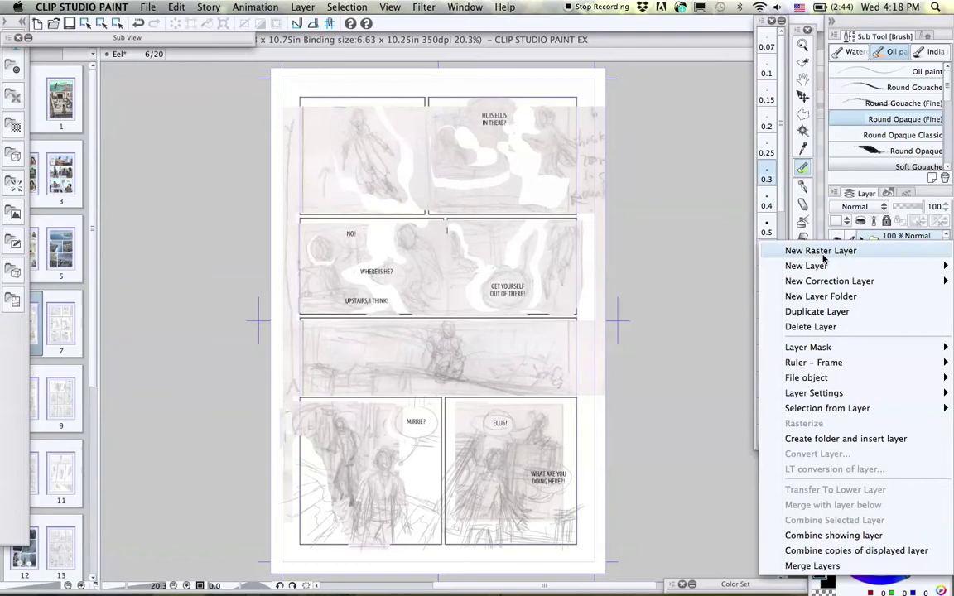
pyautogui.moveTo(806, 361)
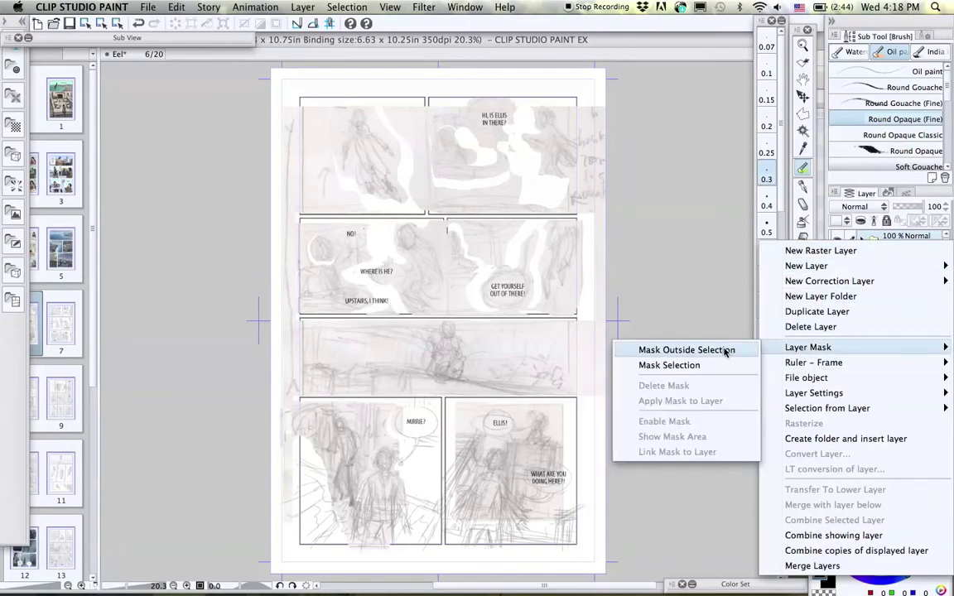
pyautogui.click(725, 350)
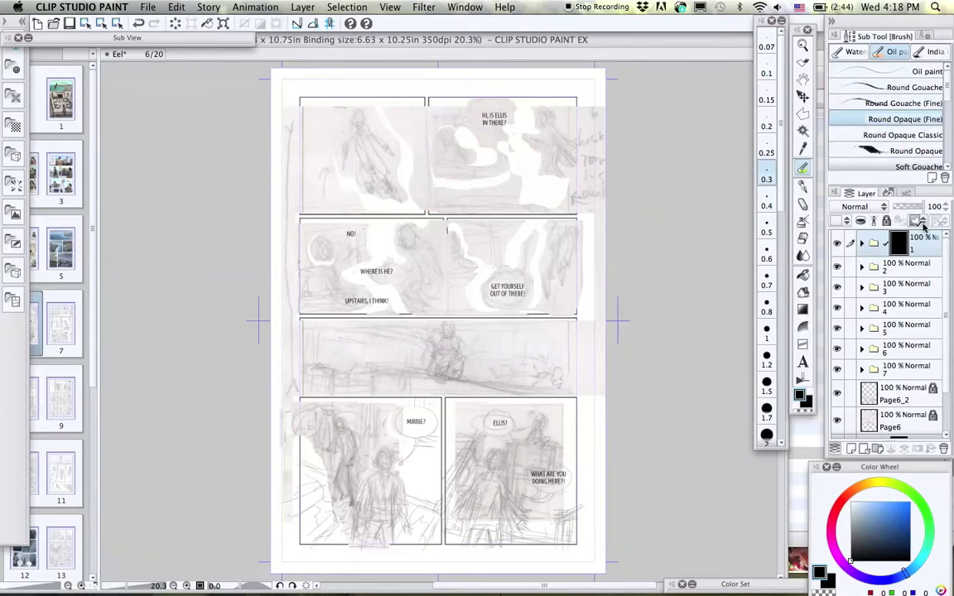
pyautogui.click(921, 221)
pyautogui.click(876, 254)
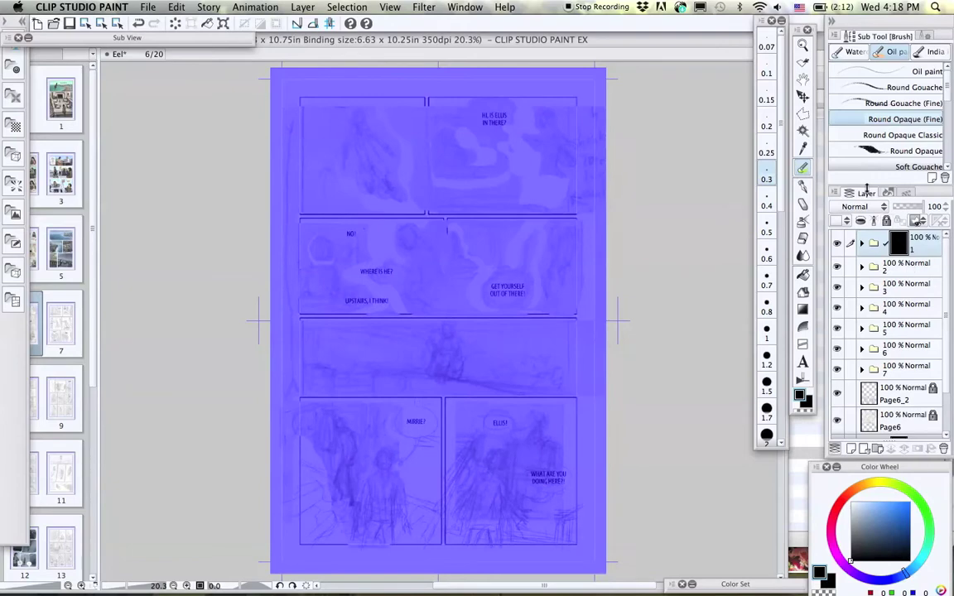
# Reveal the first panel in folder 1's mask by filling a rectangular selection just inside its border, and deselect
pyautogui.click(803, 115)
pyautogui.scroll(2, 534, 255)
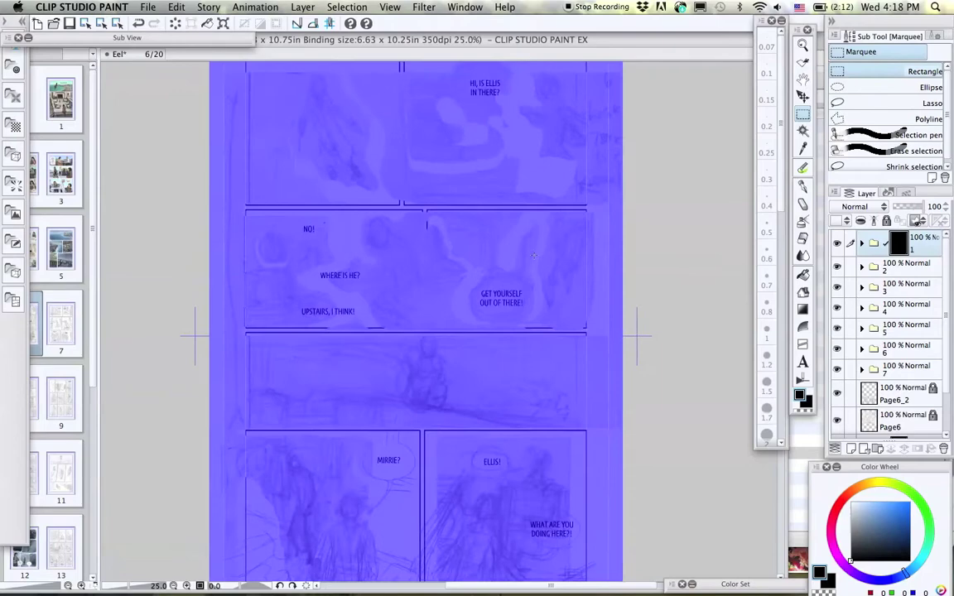
pyautogui.moveTo(173, 131); pyautogui.dragTo(222, 208)
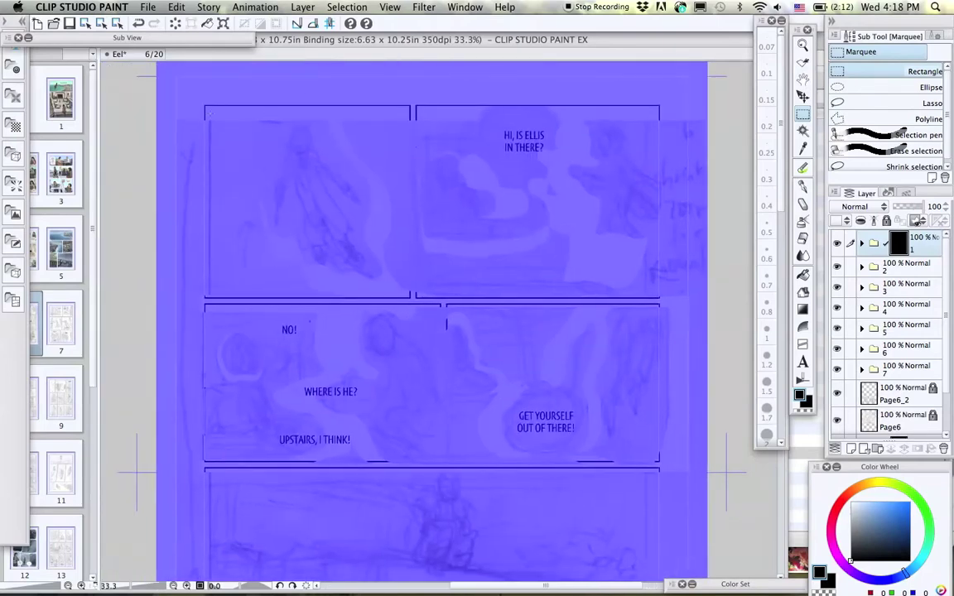
pyautogui.moveTo(208, 113); pyautogui.dragTo(403, 291)
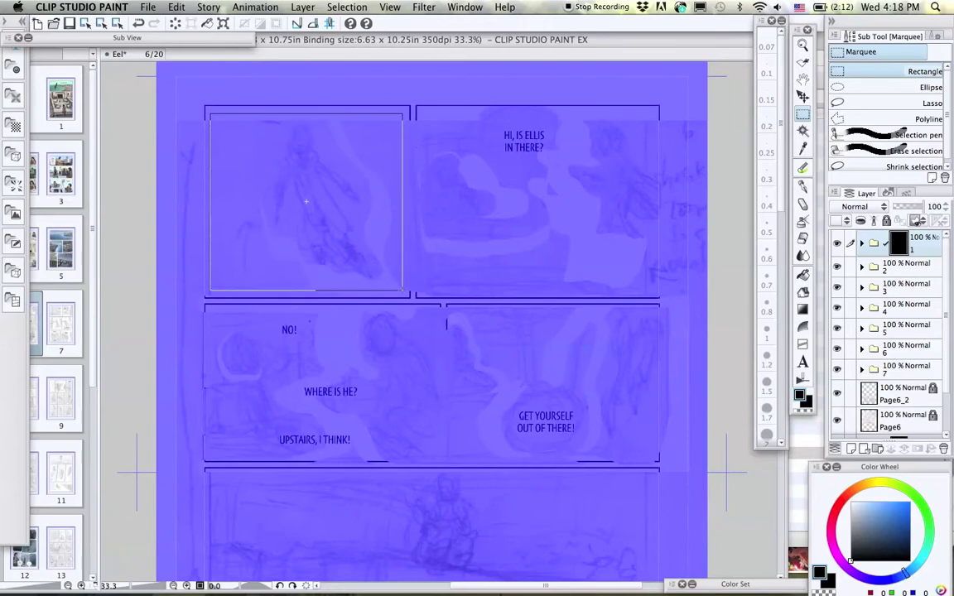
pyautogui.click(176, 7)
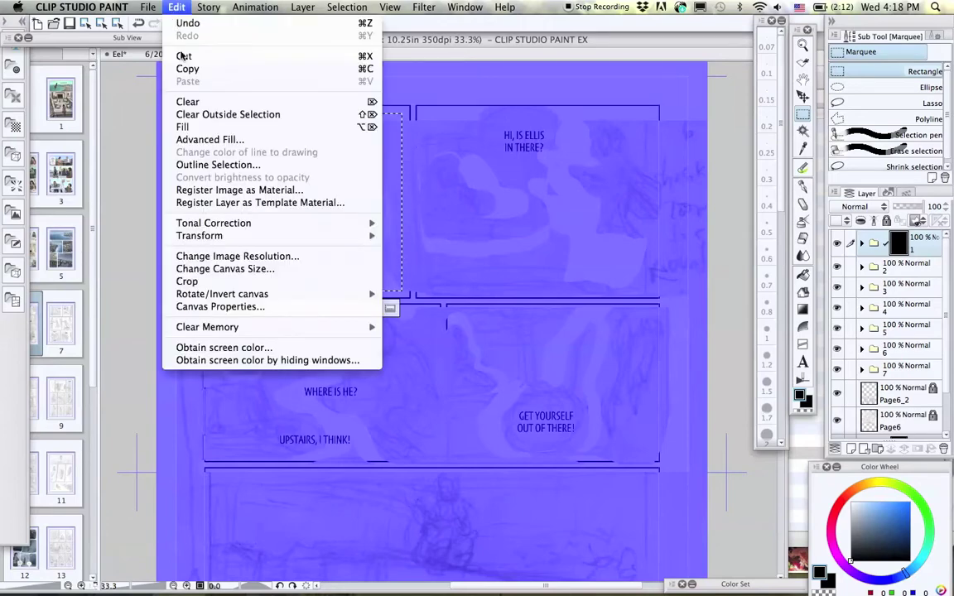
pyautogui.click(182, 129)
pyautogui.press('super+d')
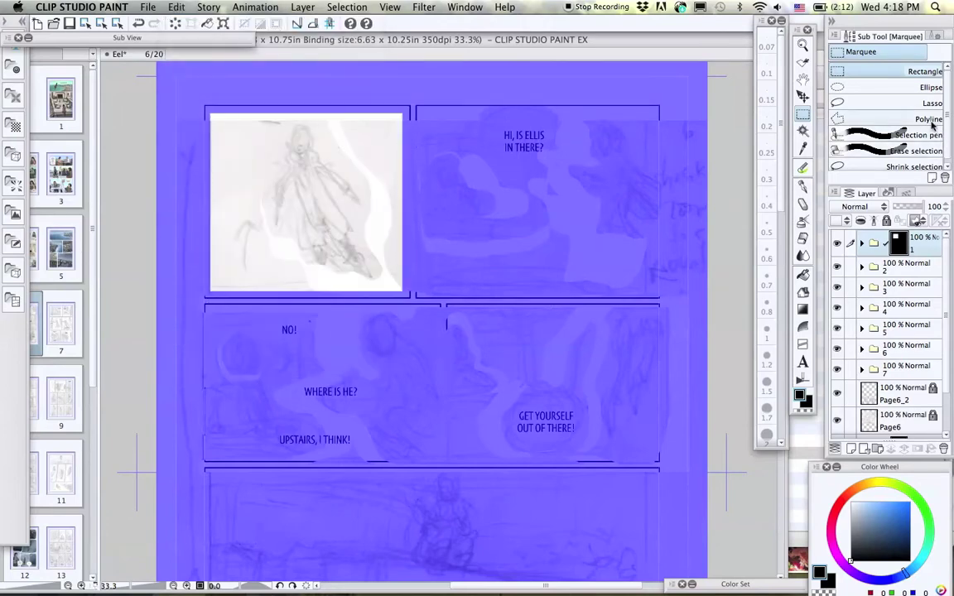
# Paint rough edges around the first panel's mask opening, out to the frame lines, with the Dry Bristle Round Hard brush at size 8
pyautogui.click(803, 167)
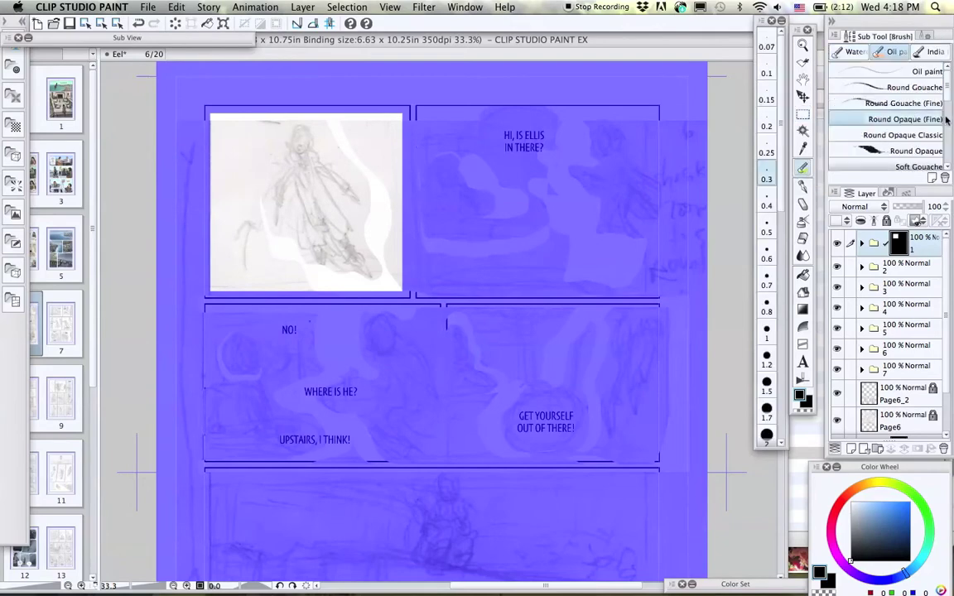
pyautogui.moveTo(947, 96); pyautogui.dragTo(948, 132)
pyautogui.scroll(-2, 894, 116)
pyautogui.click(901, 123)
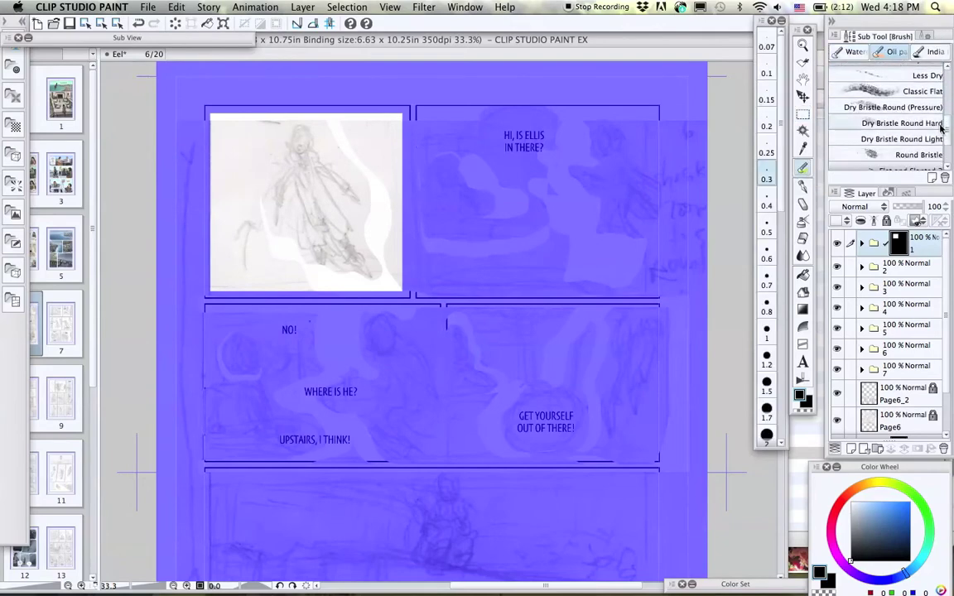
pyautogui.scroll(1, 312, 264)
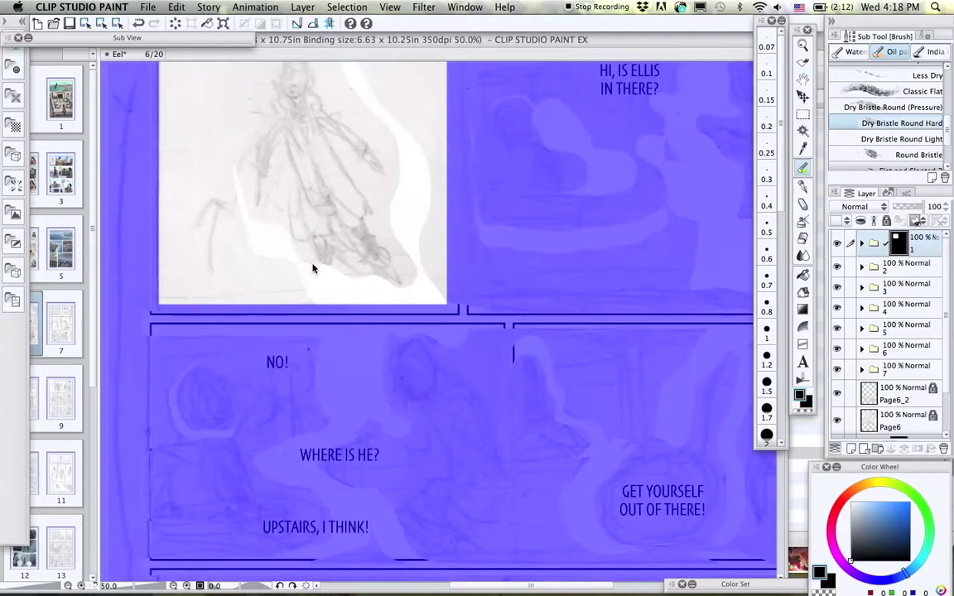
pyautogui.moveTo(313, 268); pyautogui.dragTo(470, 362)
pyautogui.scroll(-5, 768, 347)
pyautogui.click(767, 361)
pyautogui.moveTo(331, 145)
pyautogui.mouseDown()
pyautogui.moveTo(329, 136)
pyautogui.moveTo(594, 139)
pyautogui.moveTo(609, 380)
pyautogui.mouseUp()
pyautogui.moveTo(315, 124)
pyautogui.mouseDown()
pyautogui.moveTo(344, 400)
pyautogui.moveTo(424, 370)
pyautogui.moveTo(596, 385)
pyautogui.mouseUp()
pyautogui.moveTo(323, 139); pyautogui.dragTo(323, 362)
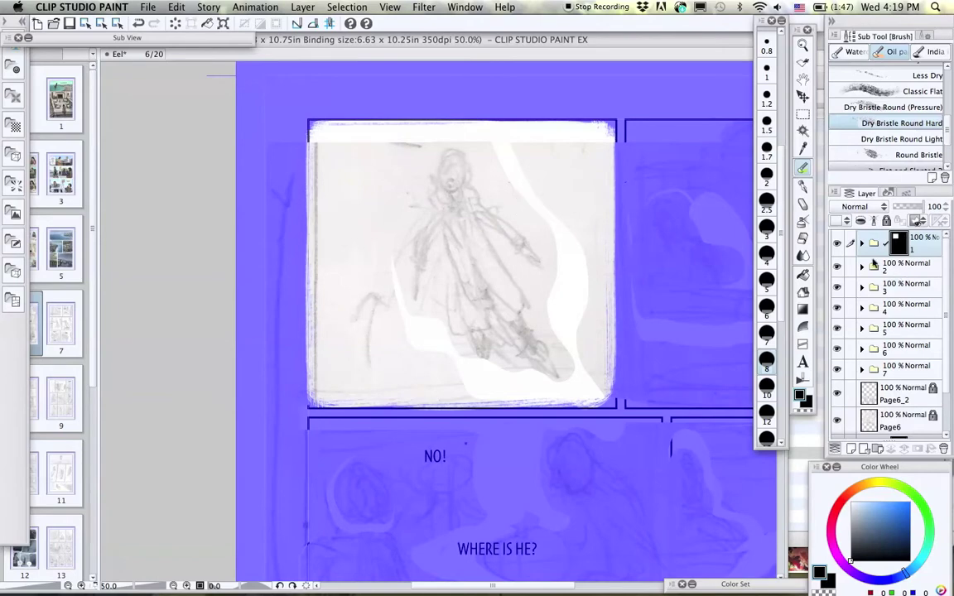
# Create new layer folders and place two of them inside folder 1
pyautogui.click(878, 448)
pyautogui.click(880, 451)
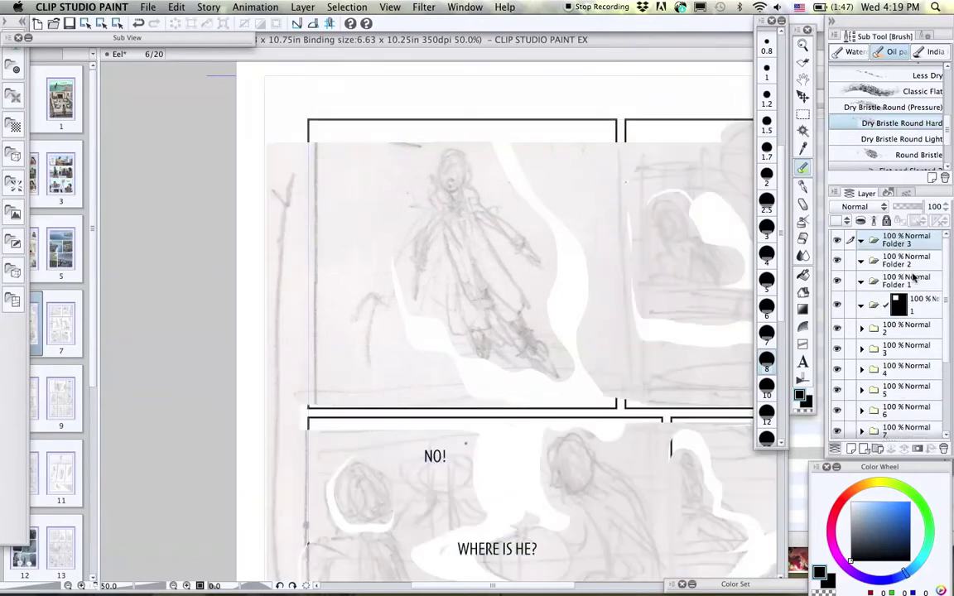
pyautogui.moveTo(917, 275)
pyautogui.mouseDown()
pyautogui.moveTo(898, 280)
pyautogui.moveTo(916, 290)
pyautogui.mouseUp()
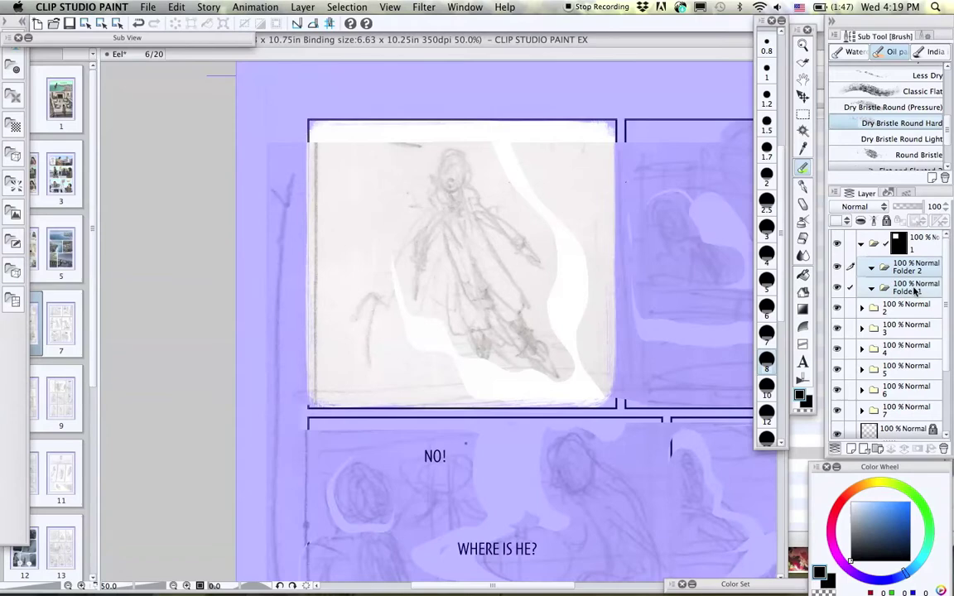
# Rename the lower subfolder inside folder 1 as color
pyautogui.doubleClick(909, 273)
pyautogui.click(911, 291)
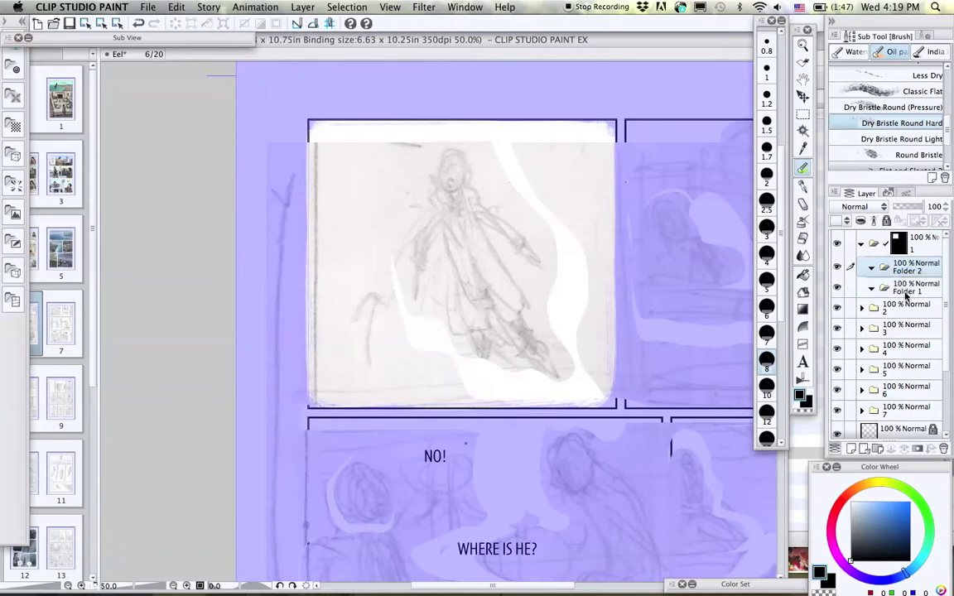
pyautogui.doubleClick(906, 291)
pyautogui.write('color')
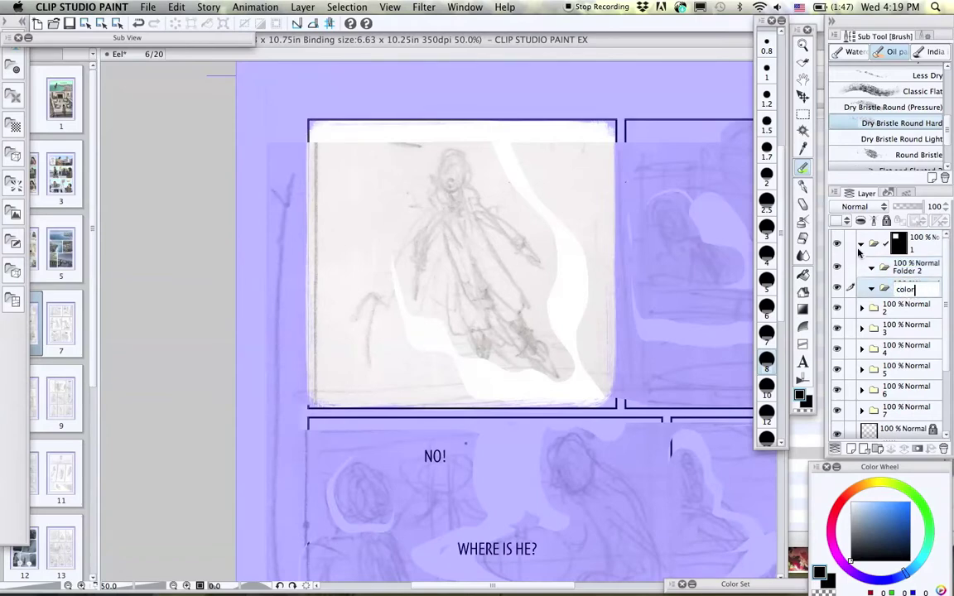
pyautogui.press('Return')
# Add a raster layer in the color folder and fill a rectangle slightly larger than the first panel with grey-blue (RGB 82, 103, 125)
pyautogui.click(851, 448)
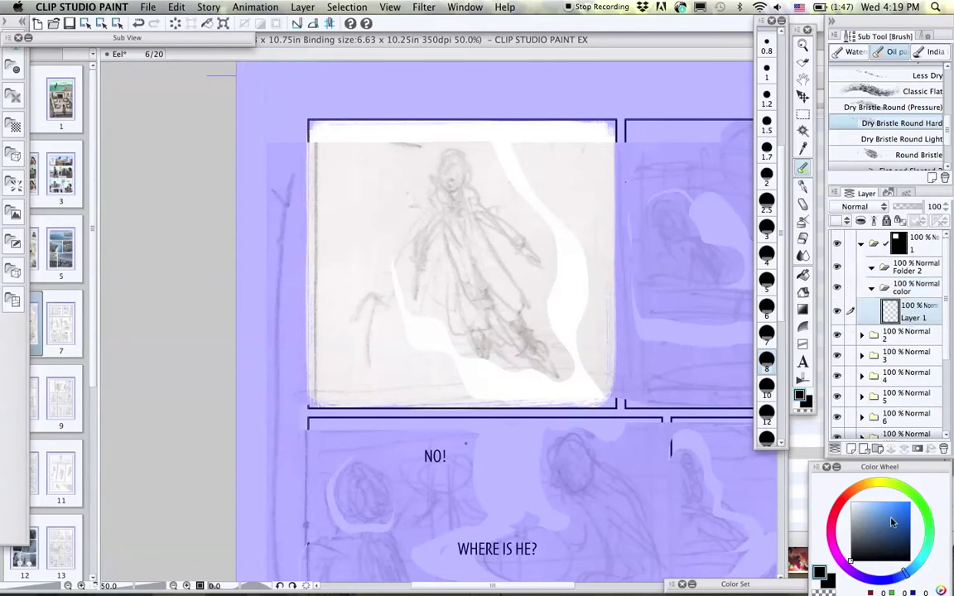
pyautogui.click(869, 529)
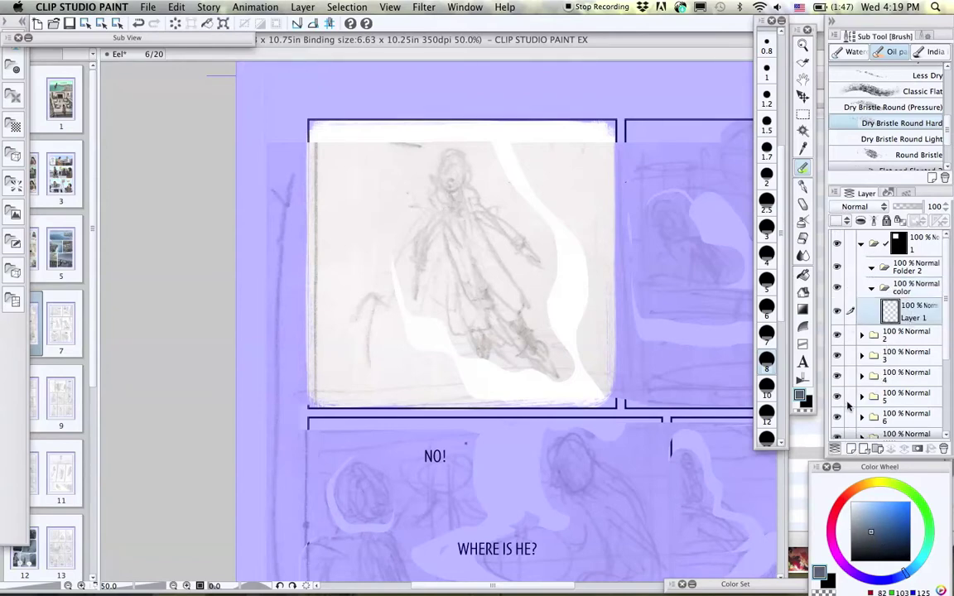
pyautogui.press('m')
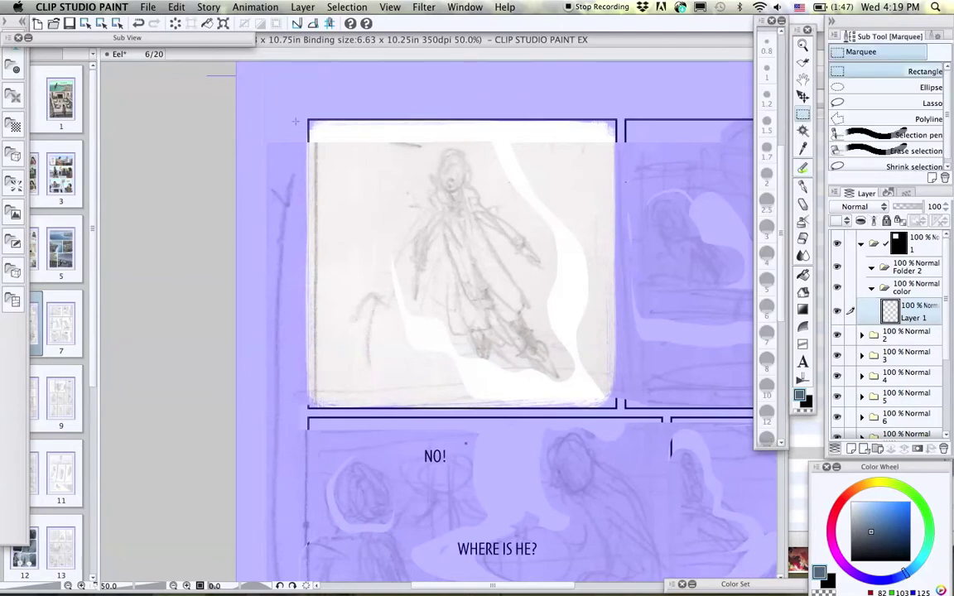
pyautogui.moveTo(300, 113); pyautogui.dragTo(622, 411)
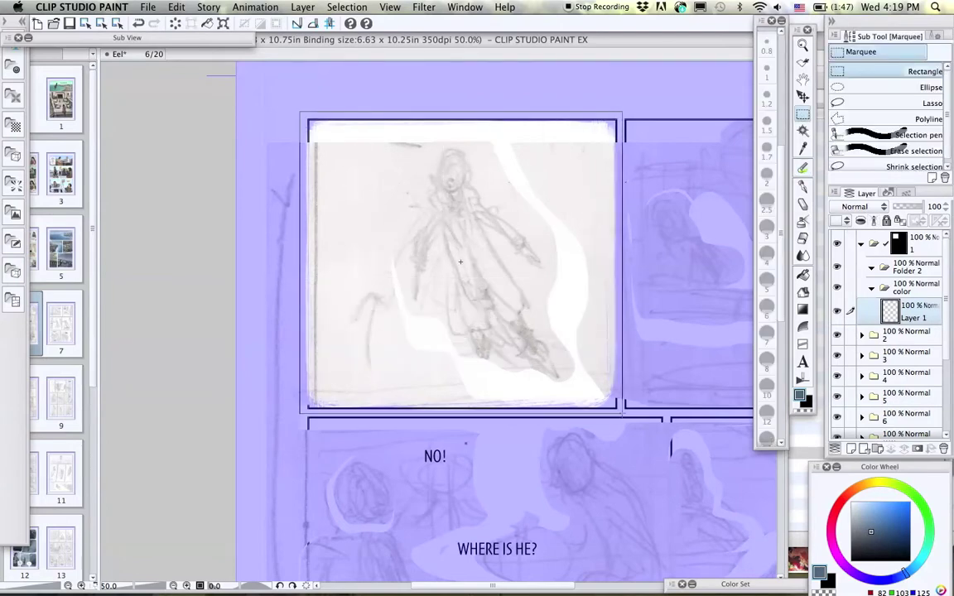
pyautogui.click(176, 7)
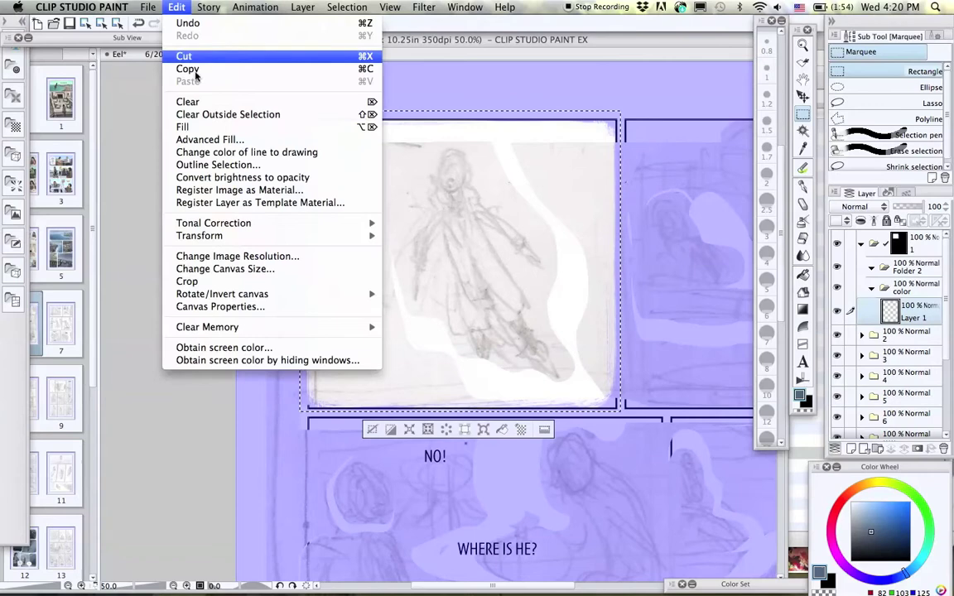
pyautogui.click(188, 127)
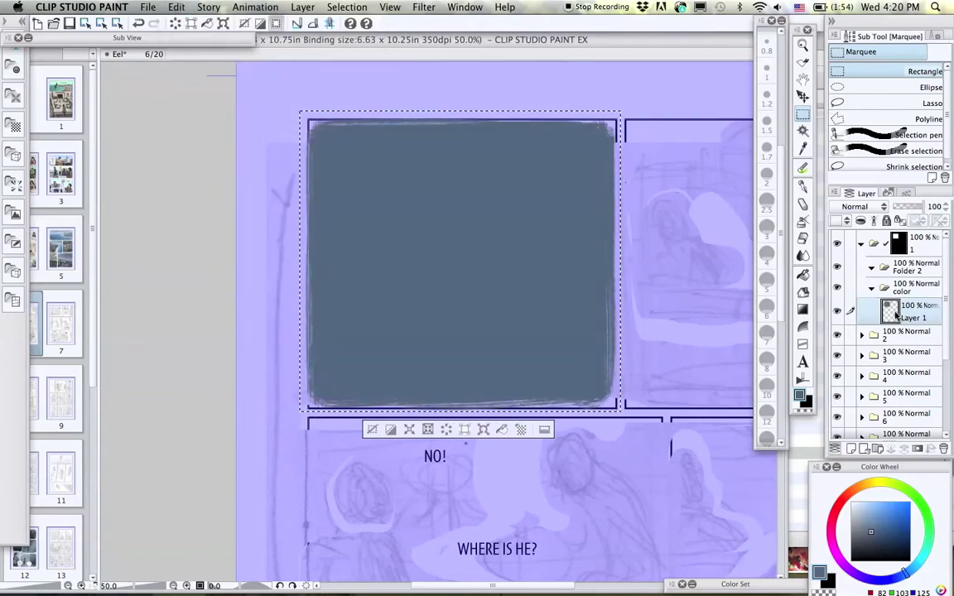
# Turn off the mask area display for folder 1 and clear the selection
pyautogui.click(918, 248)
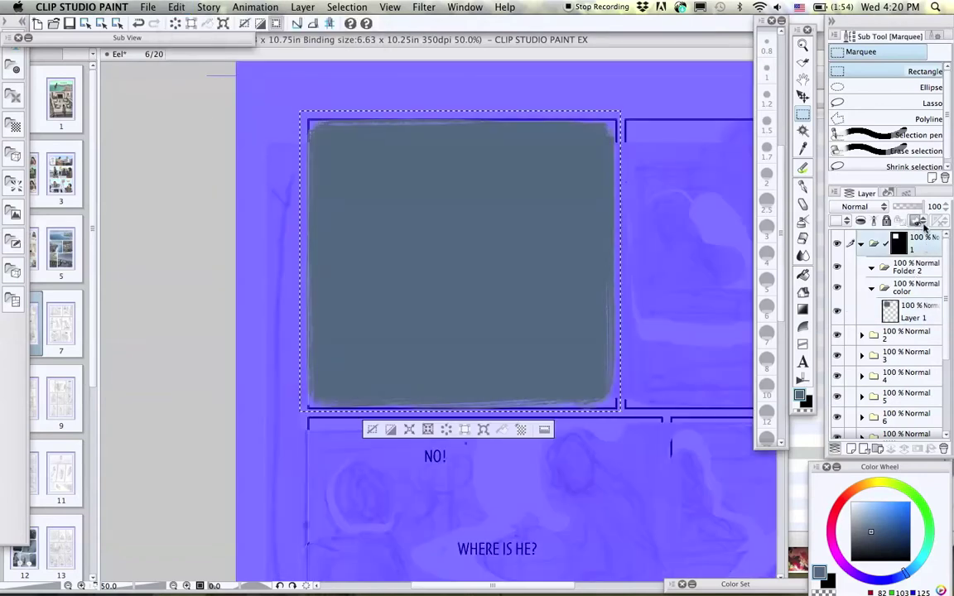
pyautogui.click(919, 222)
pyautogui.click(828, 241)
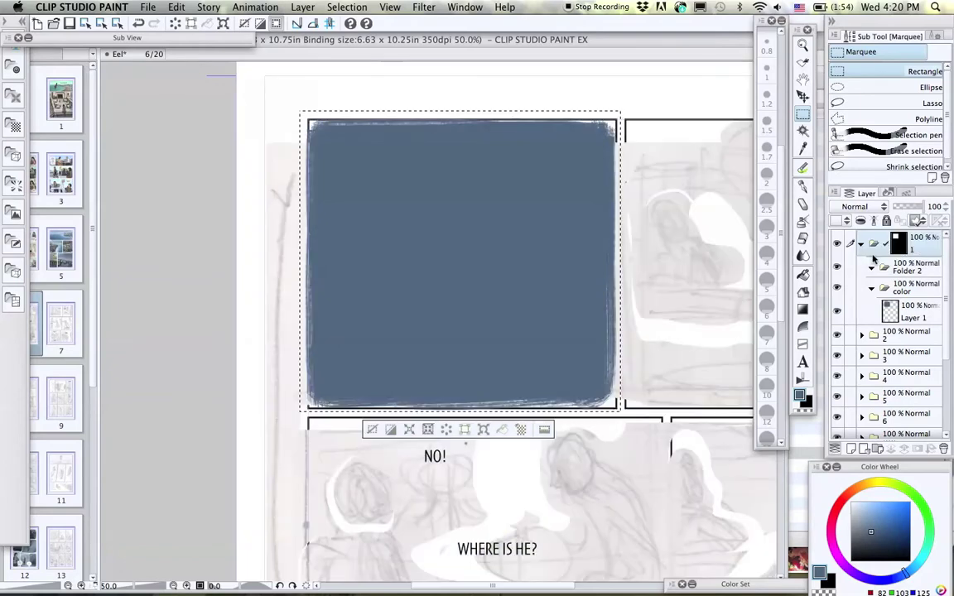
pyautogui.click(663, 285)
# Hide the frame border folder above the Paper layer
pyautogui.scroll(-1, 548, 304)
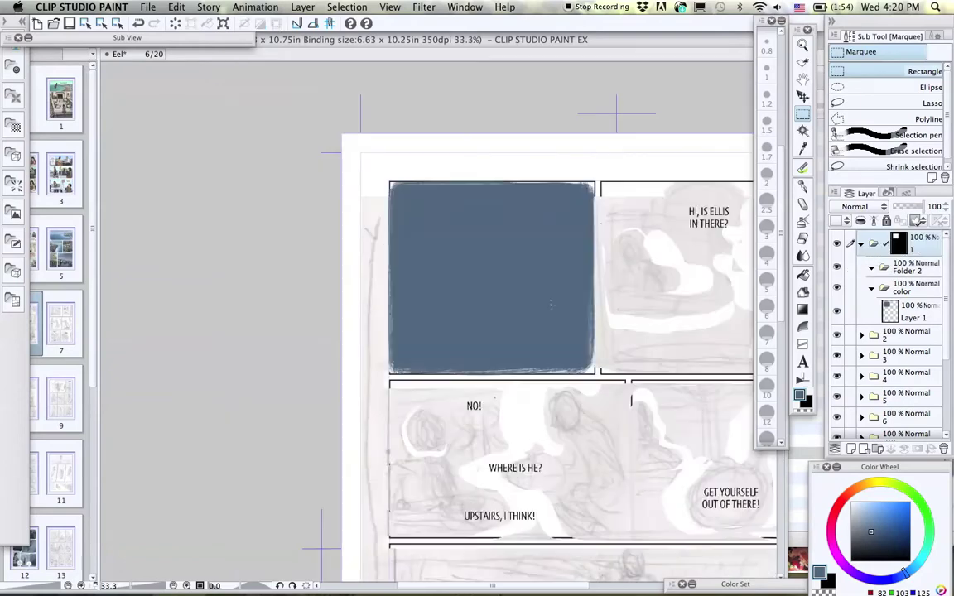
pyautogui.scroll(-3, 938, 267)
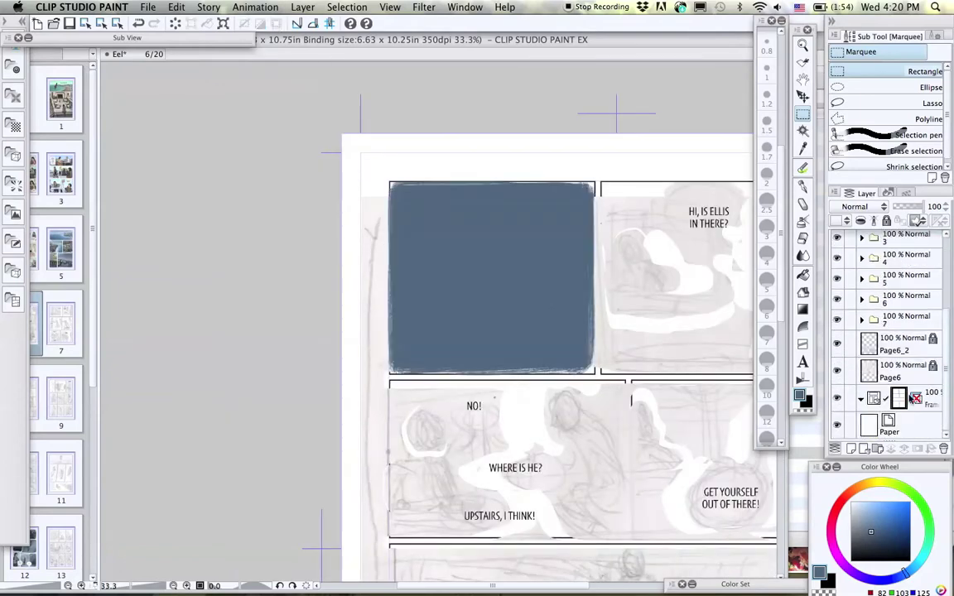
pyautogui.click(929, 402)
pyautogui.click(837, 400)
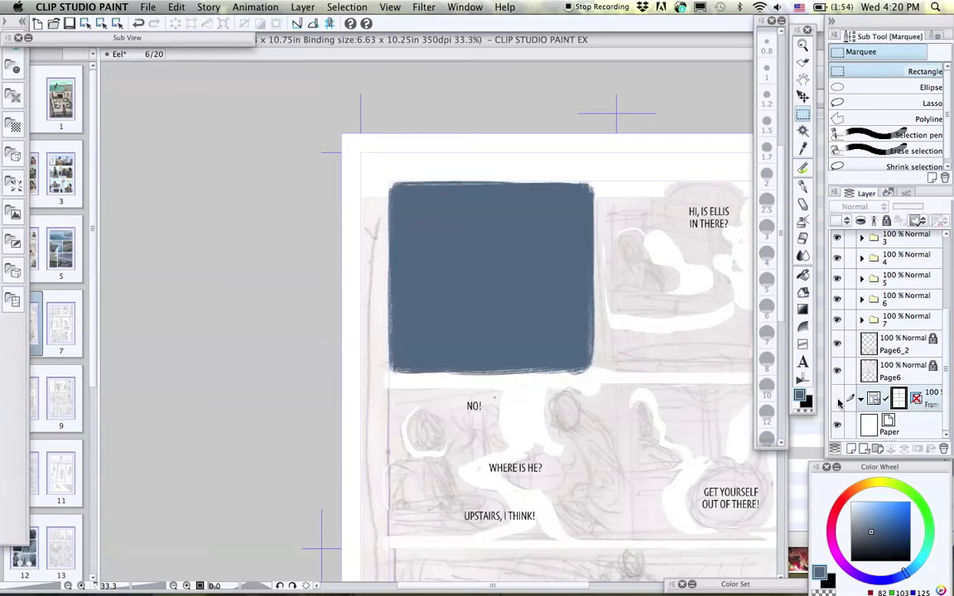
# Show the frame border folder above the Paper layer again and collapse folder 1 in the layer list
pyautogui.moveTo(598, 373); pyautogui.dragTo(494, 372)
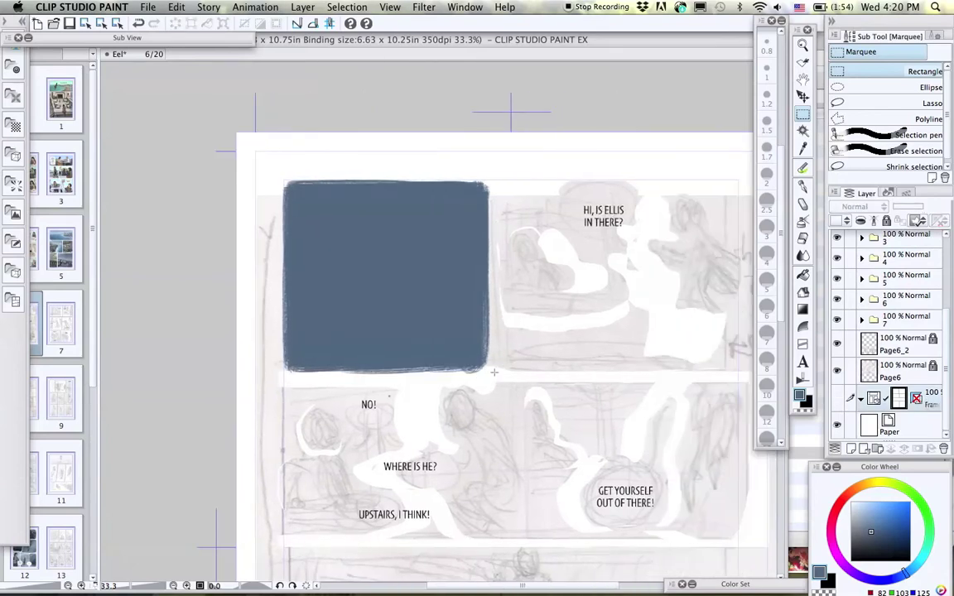
pyautogui.click(837, 400)
pyautogui.moveTo(944, 369); pyautogui.dragTo(946, 278)
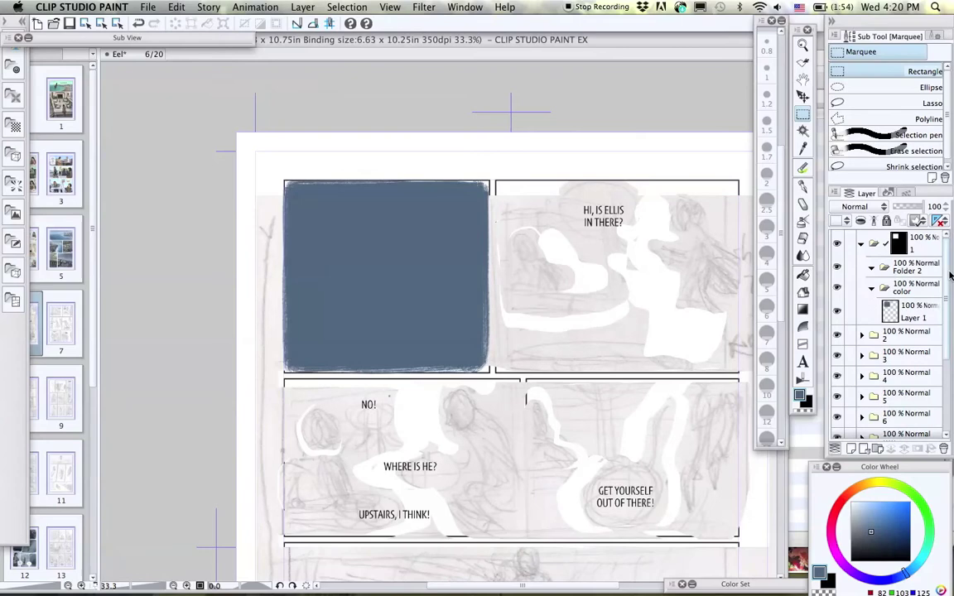
pyautogui.click(919, 239)
pyautogui.click(918, 222)
pyautogui.click(875, 259)
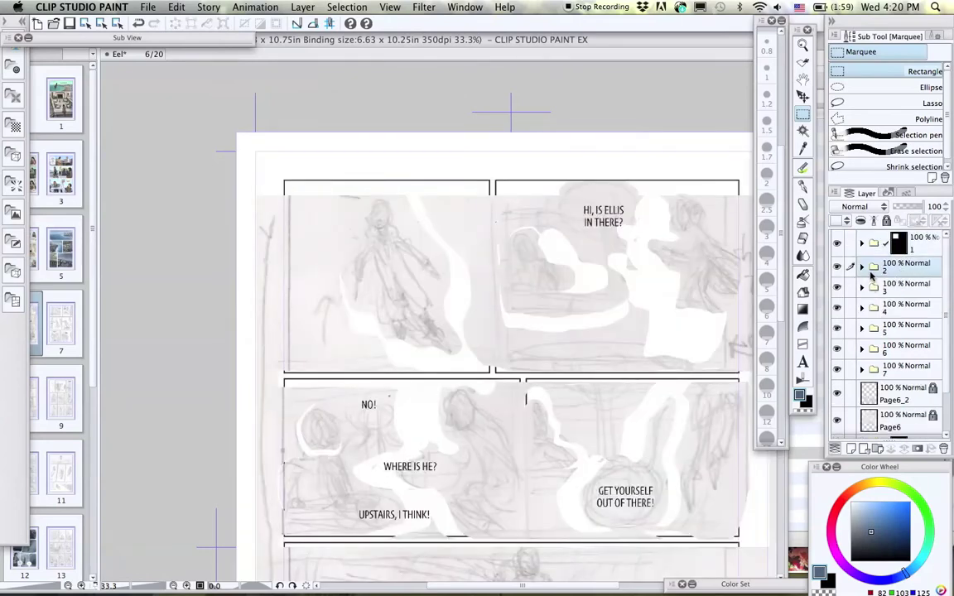
# Add a layer mask to folder 2 with Mask Outside Selection
pyautogui.rightClick(869, 273)
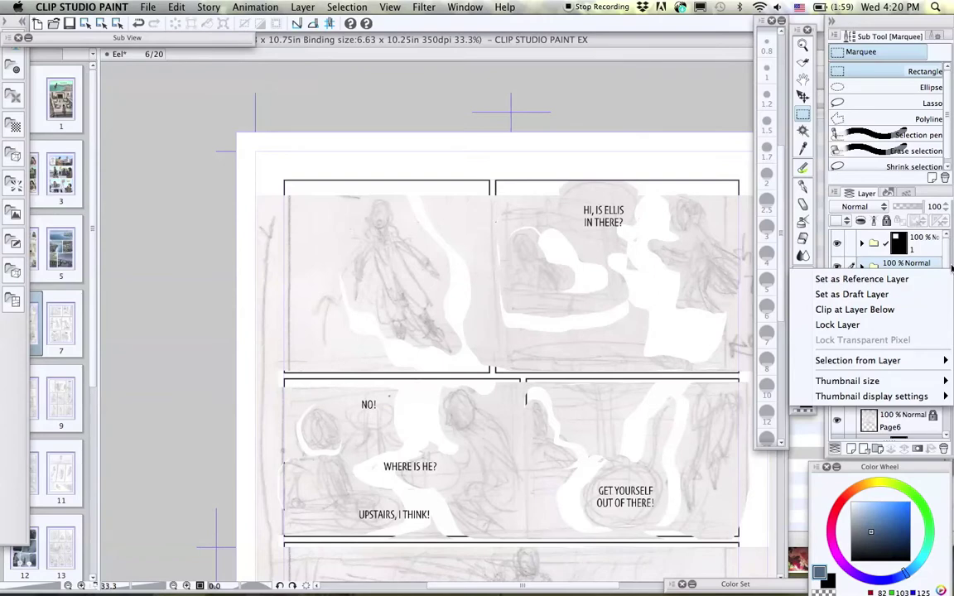
pyautogui.click(852, 240)
pyautogui.rightClick(828, 242)
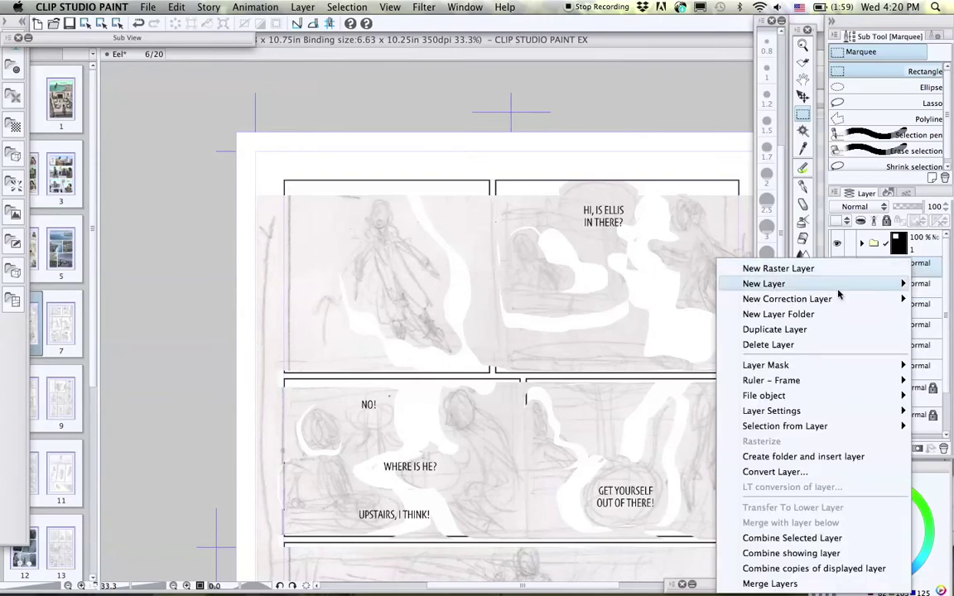
pyautogui.moveTo(779, 366)
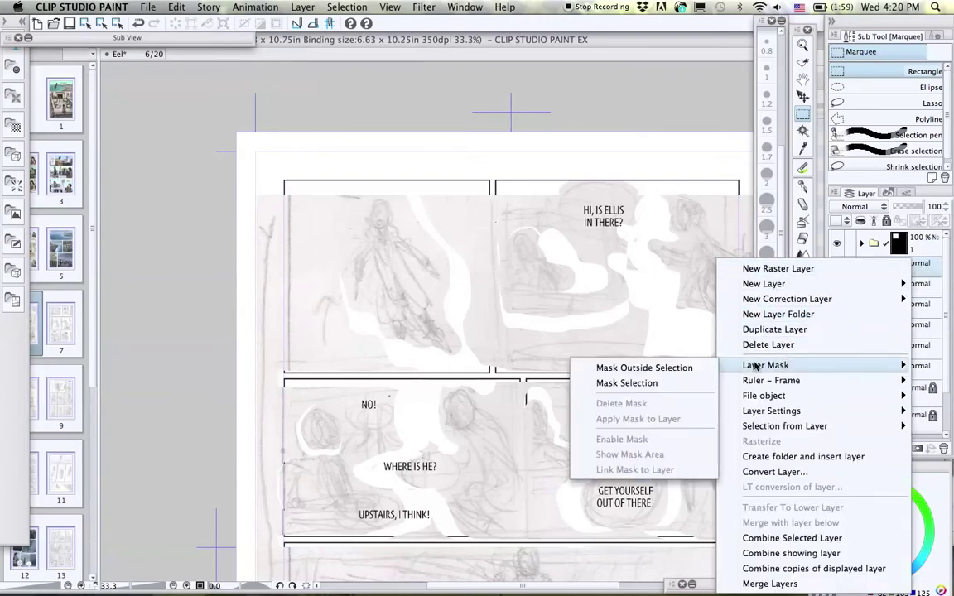
pyautogui.click(669, 370)
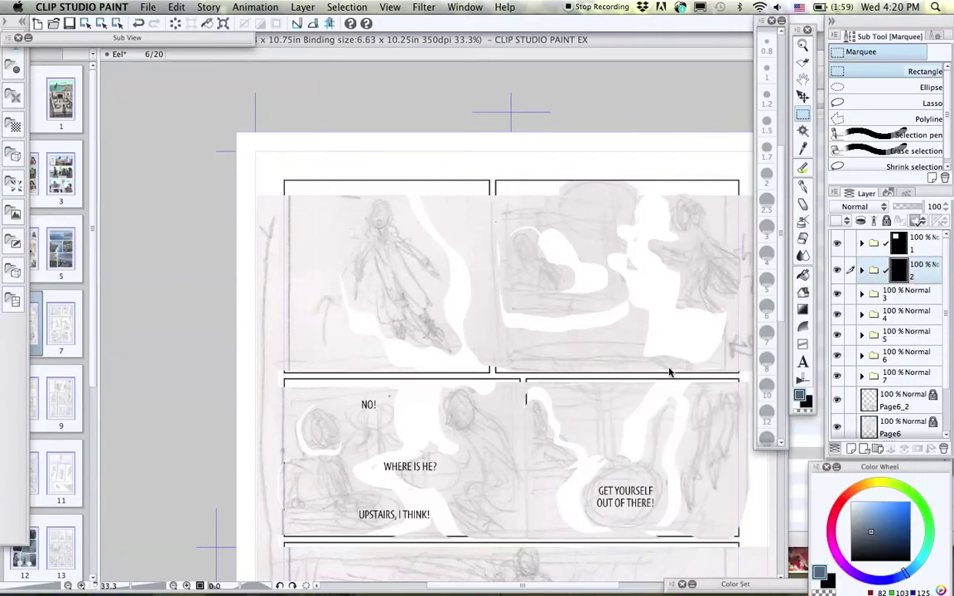
# Display folder 2's mask area and fill a rectangle slightly inside the second panel's frame on the mask, clearing the selection
pyautogui.click(922, 222)
pyautogui.click(915, 250)
pyautogui.moveTo(575, 233); pyautogui.dragTo(514, 232)
pyautogui.moveTo(444, 187); pyautogui.dragTo(670, 364)
pyautogui.click(177, 8)
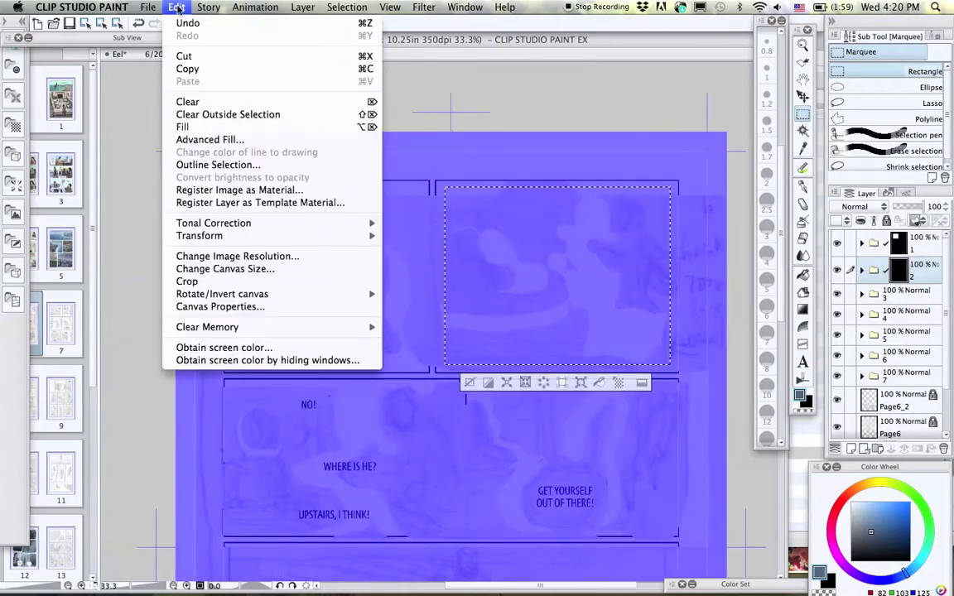
pyautogui.click(182, 127)
pyautogui.press('super+d')
# Paint rough edges around the second panel's opening on folder 2's mask with the Dry Bristle Round Hard brush
pyautogui.click(803, 168)
pyautogui.scroll(-3, 928, 100)
pyautogui.scroll(1, 629, 255)
pyautogui.moveTo(362, 162)
pyautogui.mouseDown()
pyautogui.moveTo(354, 356)
pyautogui.moveTo(349, 232)
pyautogui.moveTo(364, 370)
pyautogui.moveTo(580, 370)
pyautogui.moveTo(579, 206)
pyautogui.mouseUp()
pyautogui.scroll(-1, 357, 293)
pyautogui.press('e')
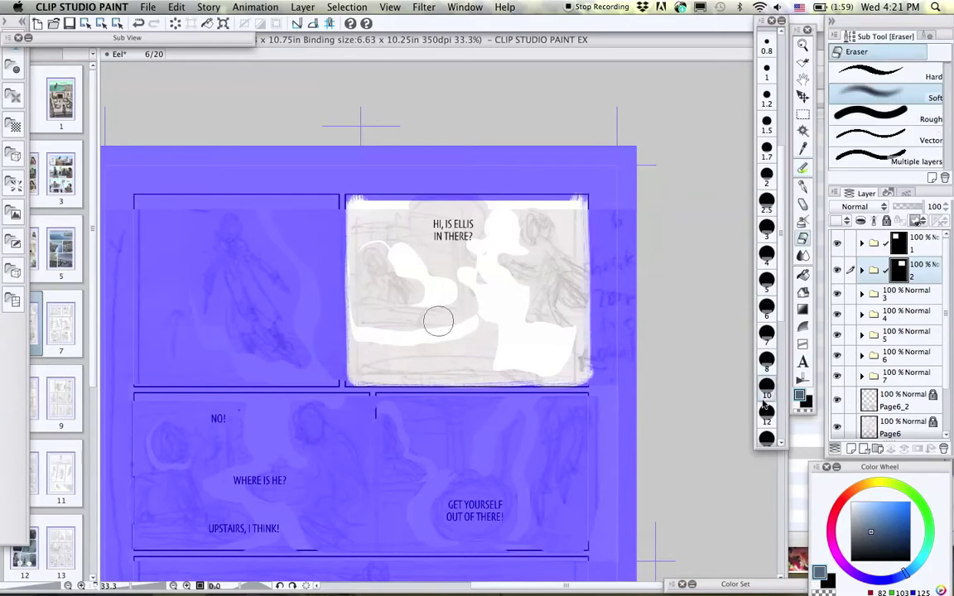
pyautogui.click(802, 168)
pyautogui.scroll(1, 471, 213)
pyautogui.moveTo(299, 197); pyautogui.dragTo(577, 196)
pyautogui.moveTo(445, 196); pyautogui.dragTo(624, 197)
# Hide the Page6_2 and Page6 sketch layers and the frame border folder
pyautogui.scroll(-2, 532, 223)
pyautogui.click(837, 400)
pyautogui.click(837, 424)
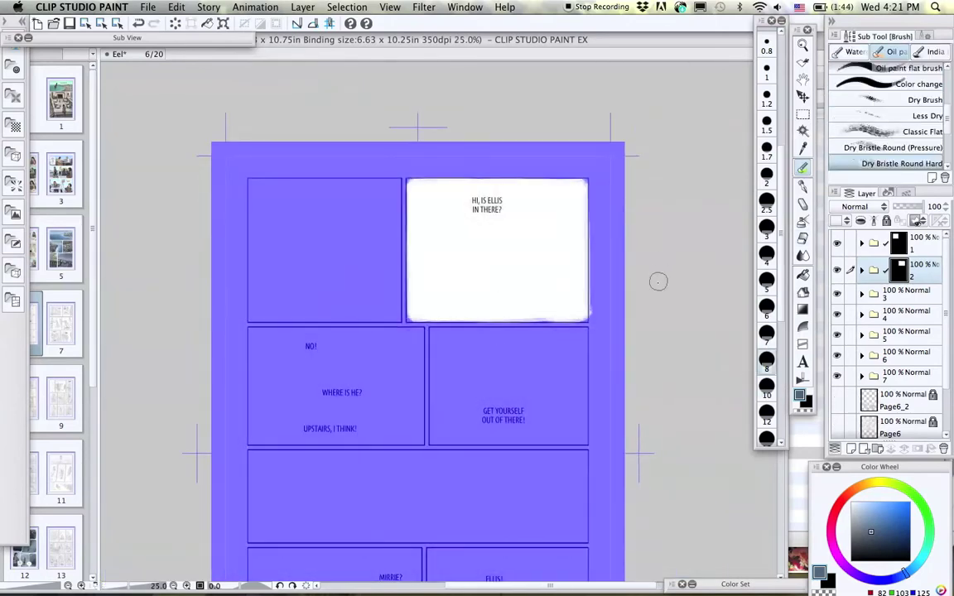
pyautogui.moveTo(945, 364); pyautogui.dragTo(945, 404)
pyautogui.click(837, 401)
pyautogui.moveTo(945, 300); pyautogui.dragTo(946, 256)
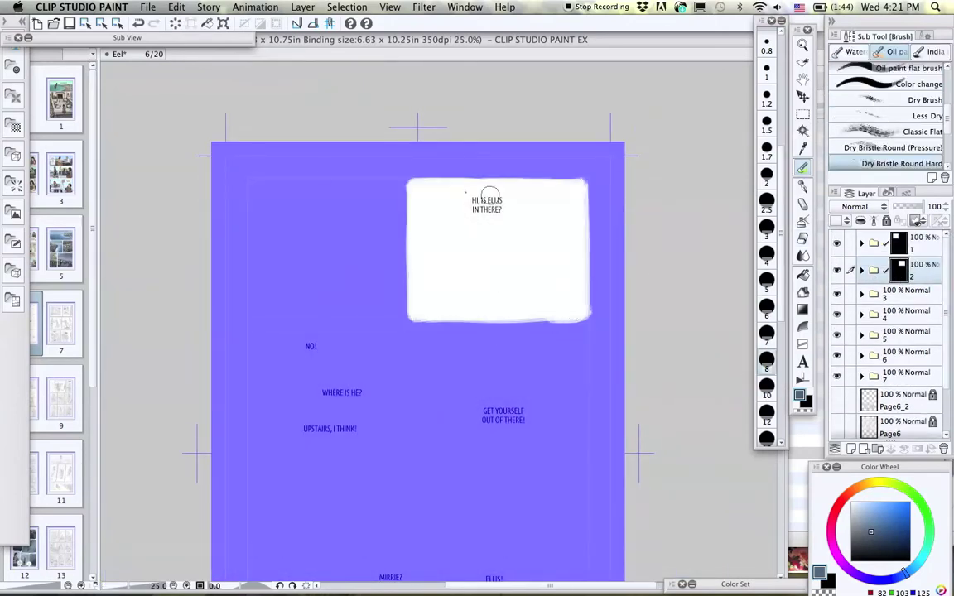
# Try a Free Transform on the upper edge of folder 2's mask
pyautogui.click(176, 6)
pyautogui.moveTo(331, 236)
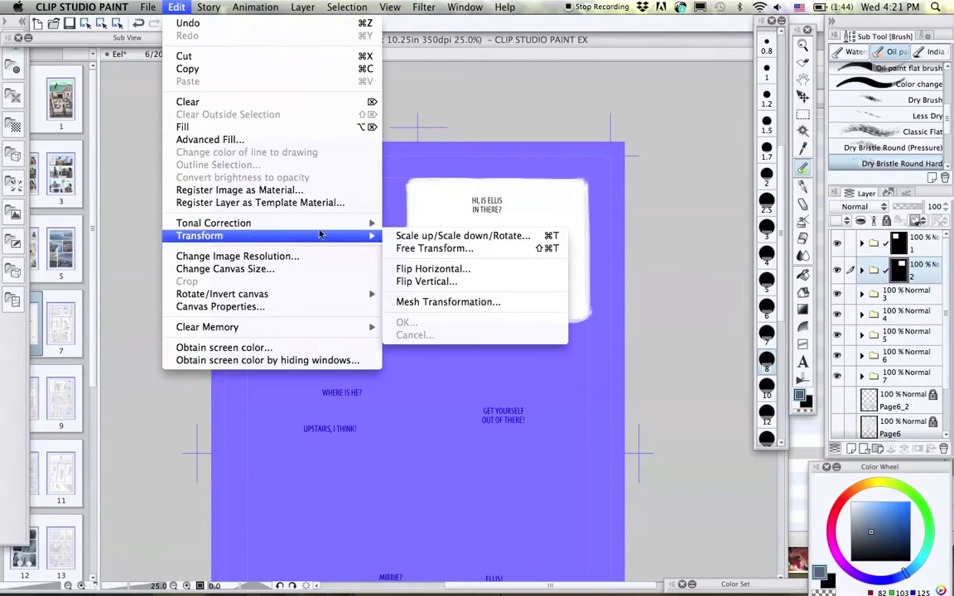
pyautogui.click(411, 249)
pyautogui.moveTo(500, 178)
pyautogui.mouseDown()
pyautogui.moveTo(513, 183)
pyautogui.moveTo(511, 196)
pyautogui.moveTo(515, 184)
pyautogui.mouseUp()
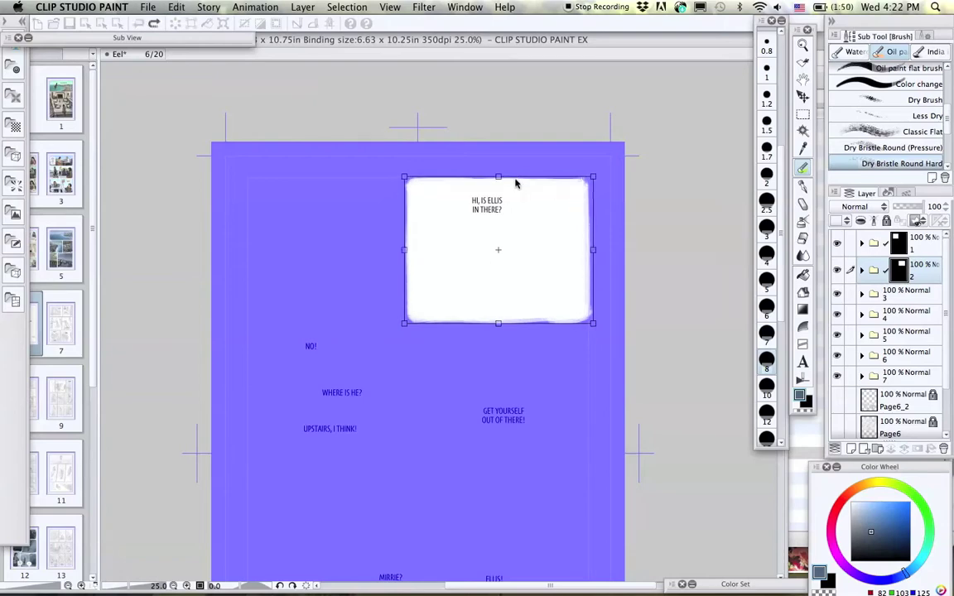
pyautogui.click(809, 94)
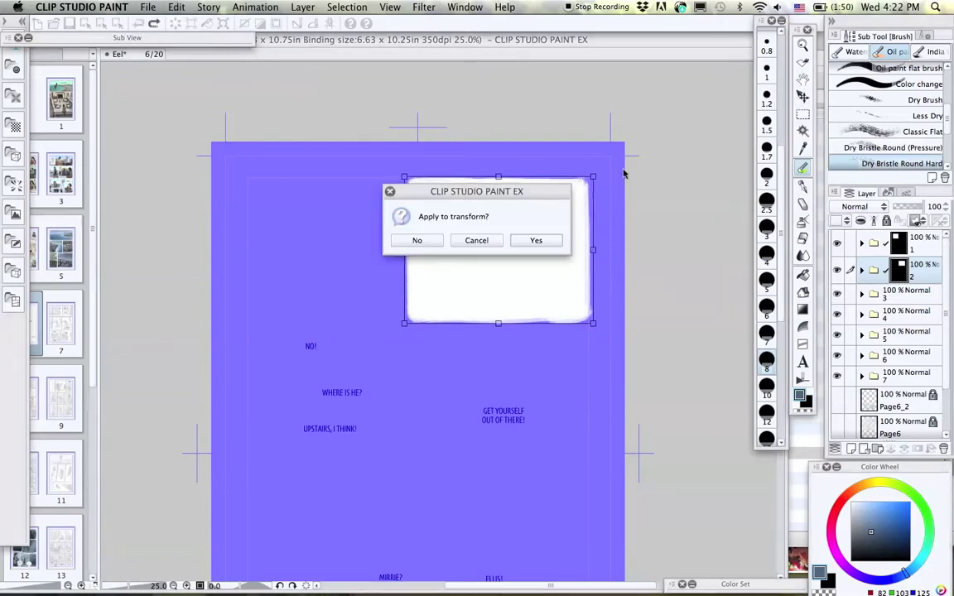
pyautogui.click(433, 240)
# Try a Mesh Transformation on folder 2's mask by pulling its upper-left corner inward
pyautogui.click(178, 8)
pyautogui.moveTo(333, 235)
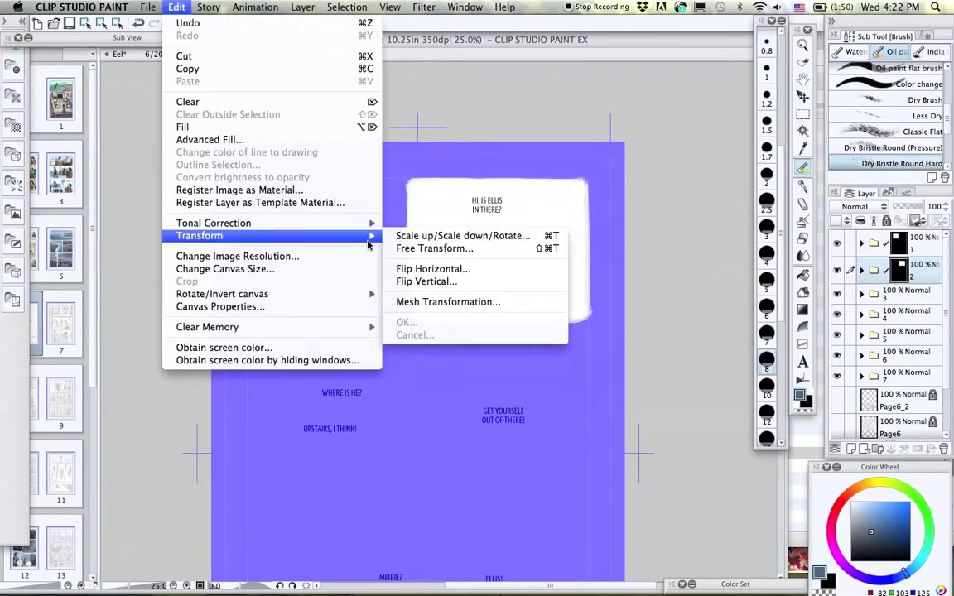
pyautogui.click(419, 302)
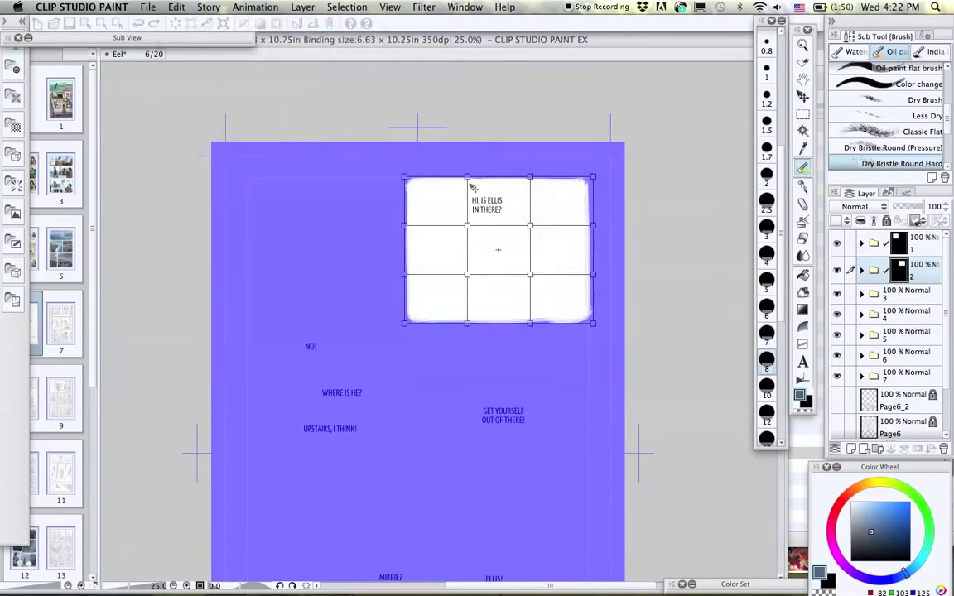
pyautogui.moveTo(416, 186)
pyautogui.mouseDown()
pyautogui.moveTo(414, 197)
pyautogui.moveTo(428, 191)
pyautogui.mouseUp()
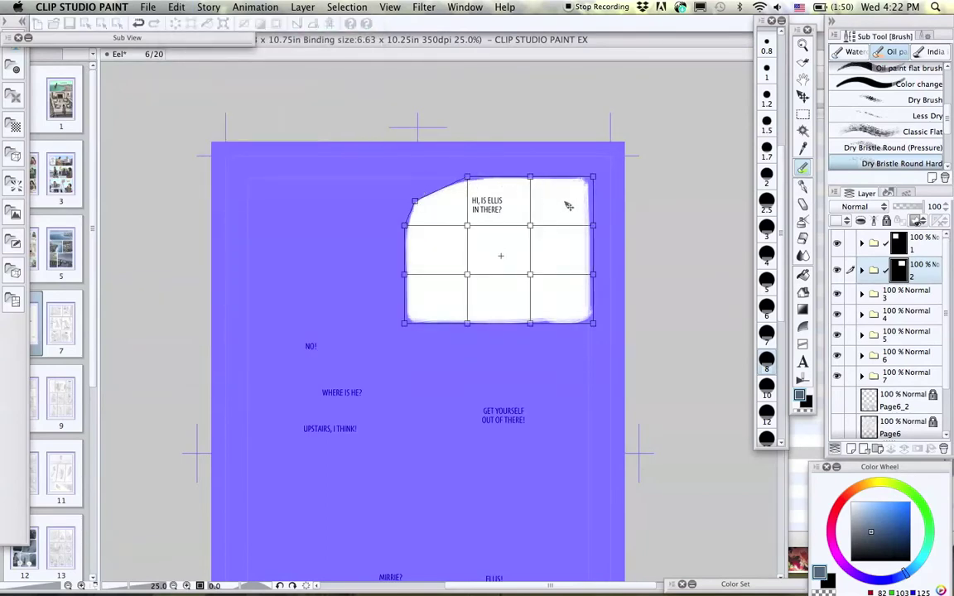
pyautogui.click(802, 96)
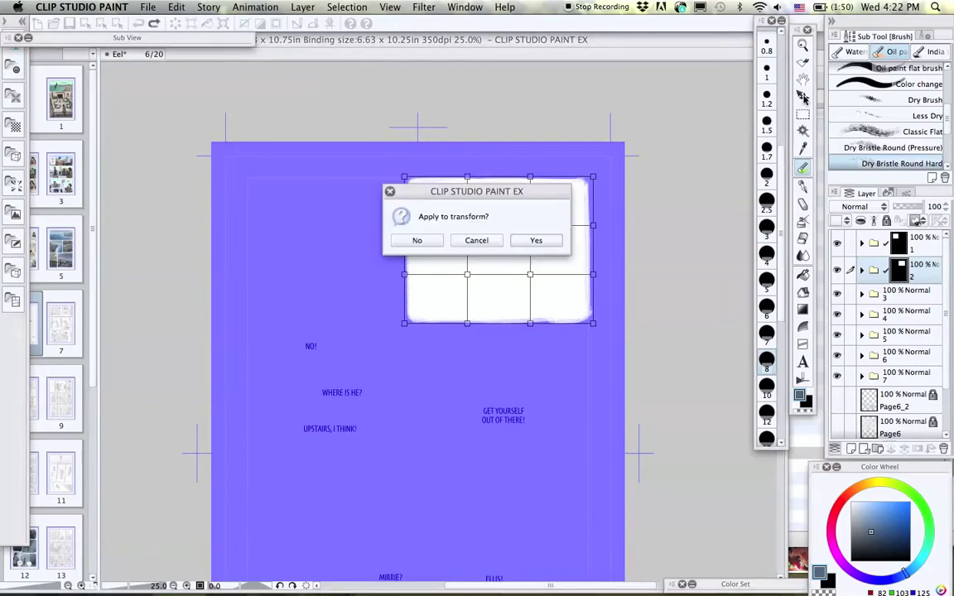
pyautogui.click(431, 240)
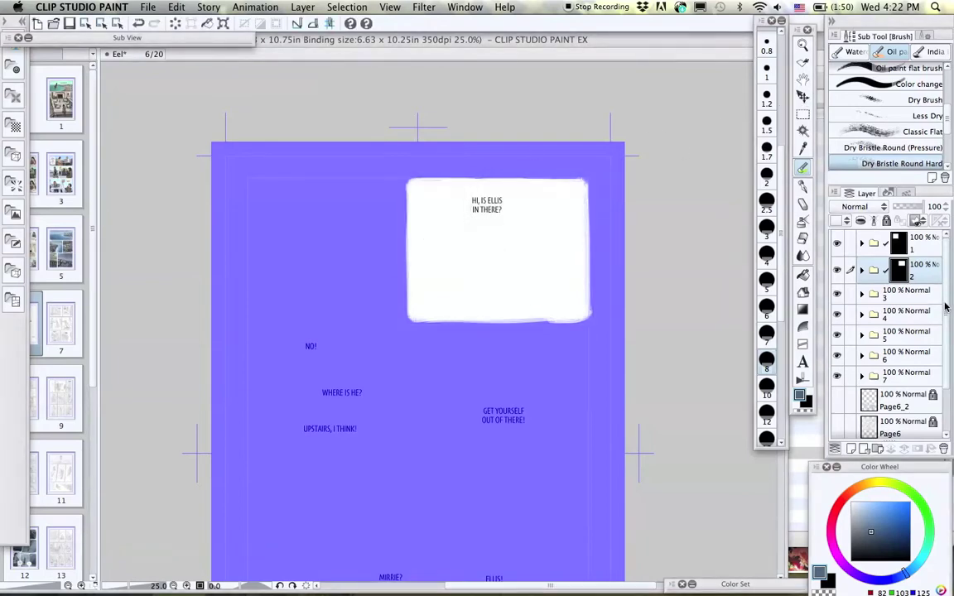
# Expand folder 2 and add a raster layer above its HI, IS ELLIS IN THERE? text layer
pyautogui.scroll(-1, 950, 325)
pyautogui.moveTo(949, 325); pyautogui.dragTo(947, 313)
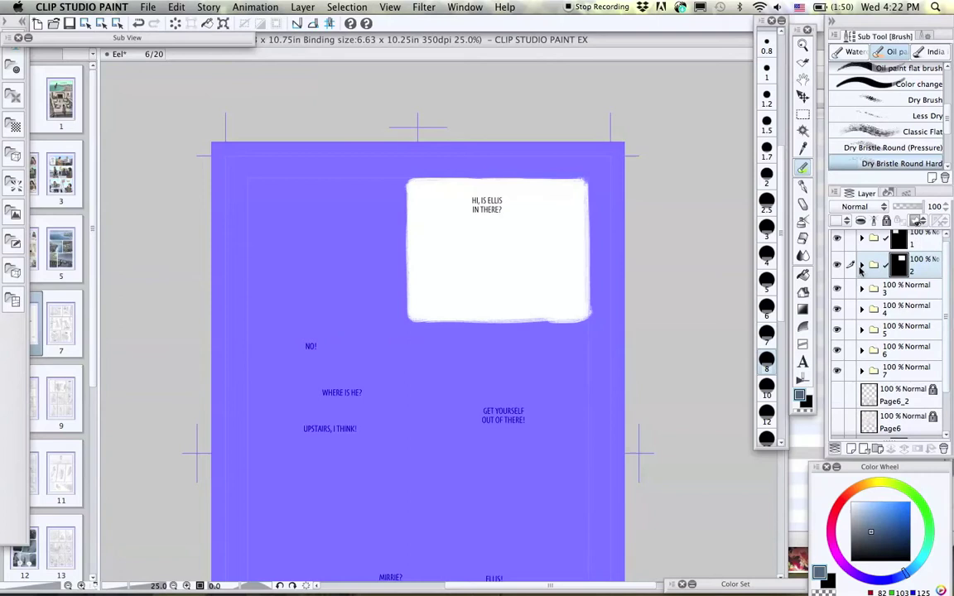
pyautogui.click(861, 266)
pyautogui.click(898, 295)
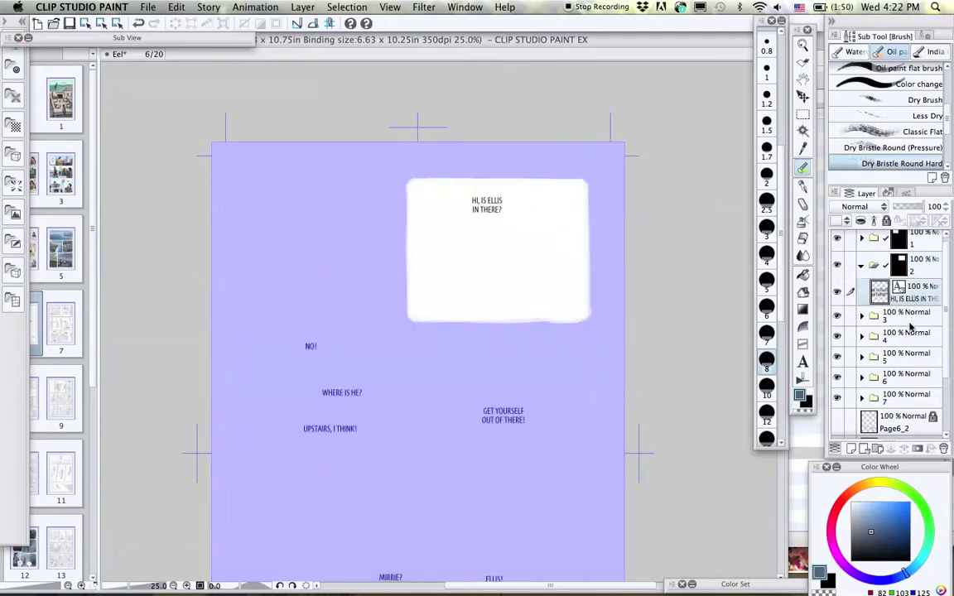
pyautogui.click(850, 447)
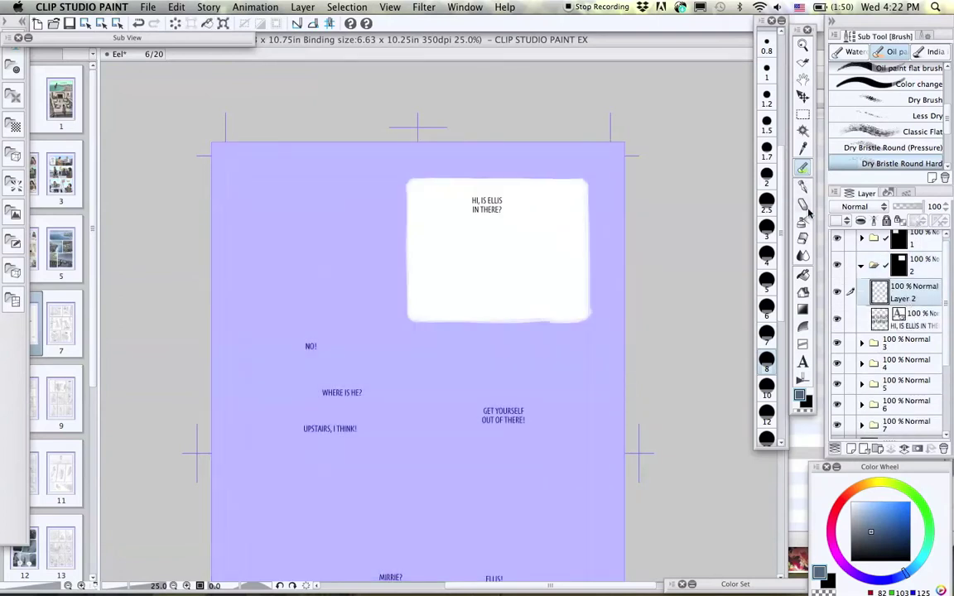
# Draw a dark grey (RGB 79, 79, 79) smiley face below the second panel's text with the Calligraphy pen
pyautogui.click(851, 542)
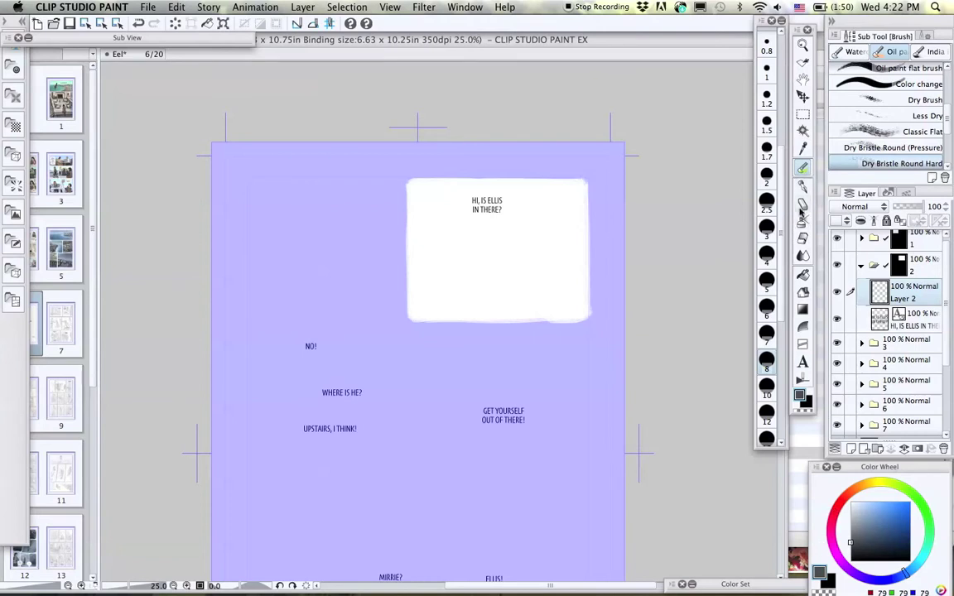
pyautogui.press('p')
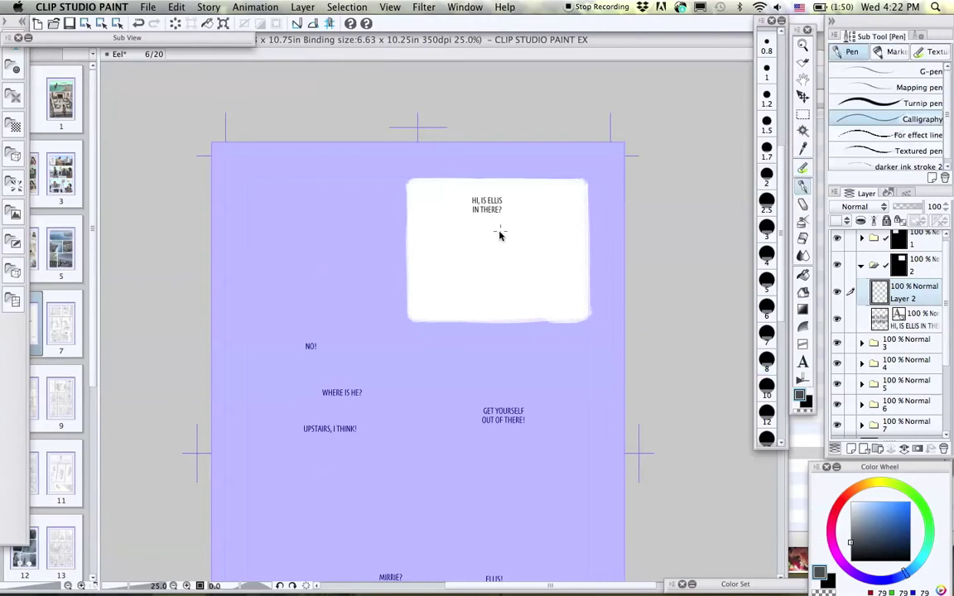
pyautogui.moveTo(498, 234); pyautogui.dragTo(503, 264)
pyautogui.press('super+z')
pyautogui.scroll(1, 464, 234)
pyautogui.moveTo(495, 237)
pyautogui.mouseDown()
pyautogui.moveTo(539, 260)
pyautogui.moveTo(482, 255)
pyautogui.moveTo(514, 267)
pyautogui.mouseUp()
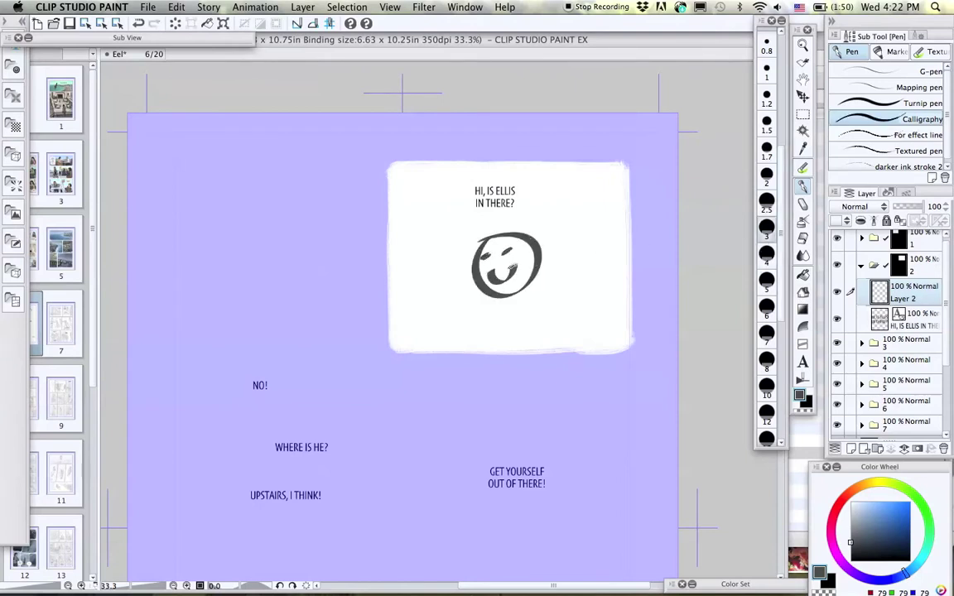
# Try to free-transform folder 2's mask together with its contents by pulling the upper-left corner inward
pyautogui.click(902, 273)
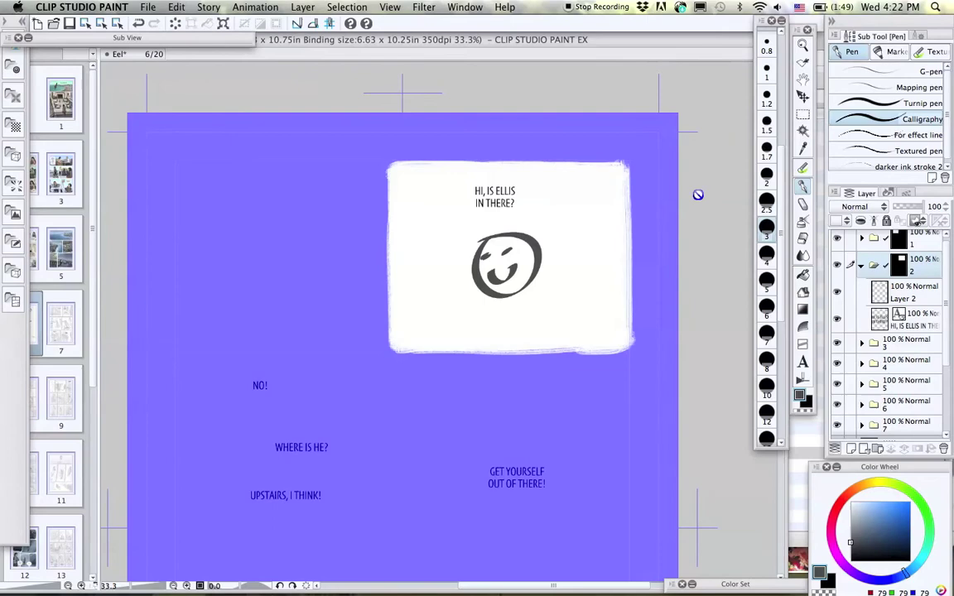
pyautogui.click(175, 8)
pyautogui.moveTo(347, 235)
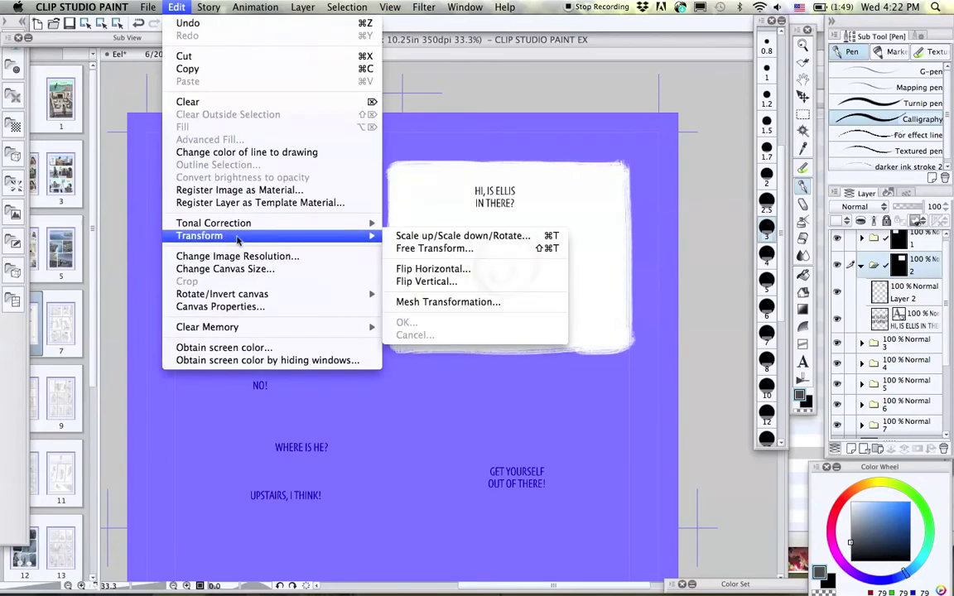
pyautogui.click(418, 247)
pyautogui.moveTo(385, 159); pyautogui.dragTo(427, 193)
pyautogui.press('super+z')
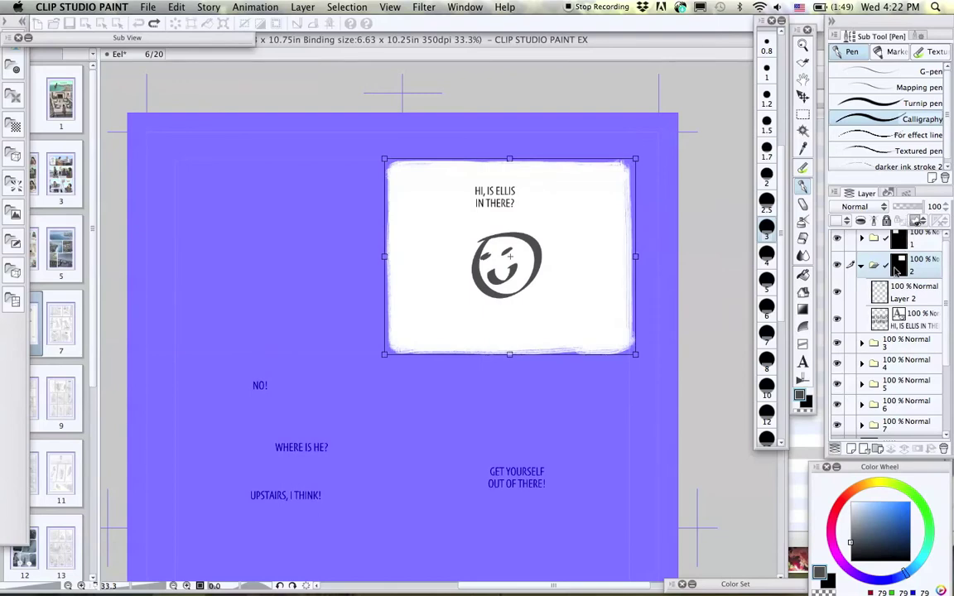
# Discard the pending transform, unlink the mask from folder 2 and select the mask
pyautogui.click(886, 271)
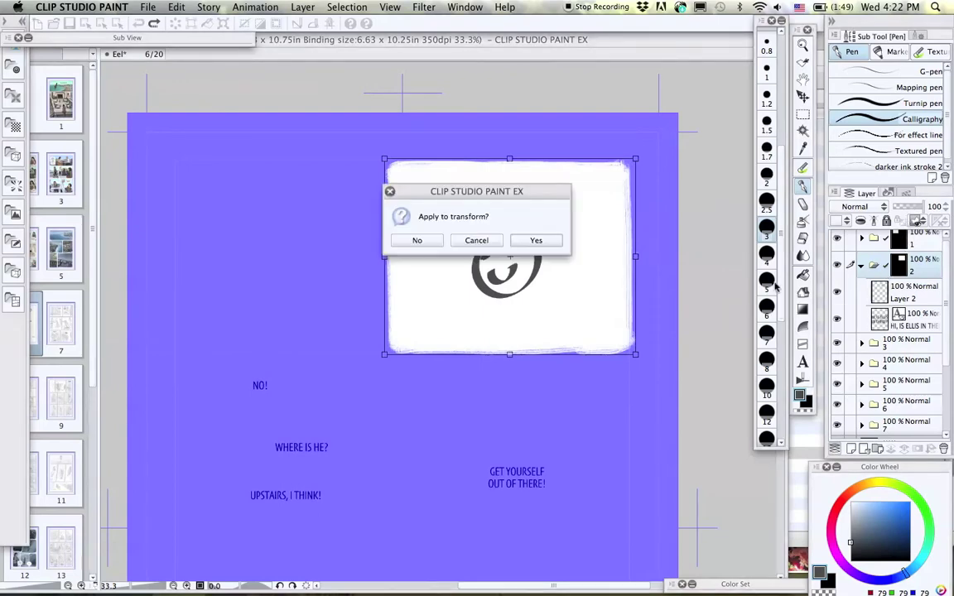
pyautogui.click(421, 242)
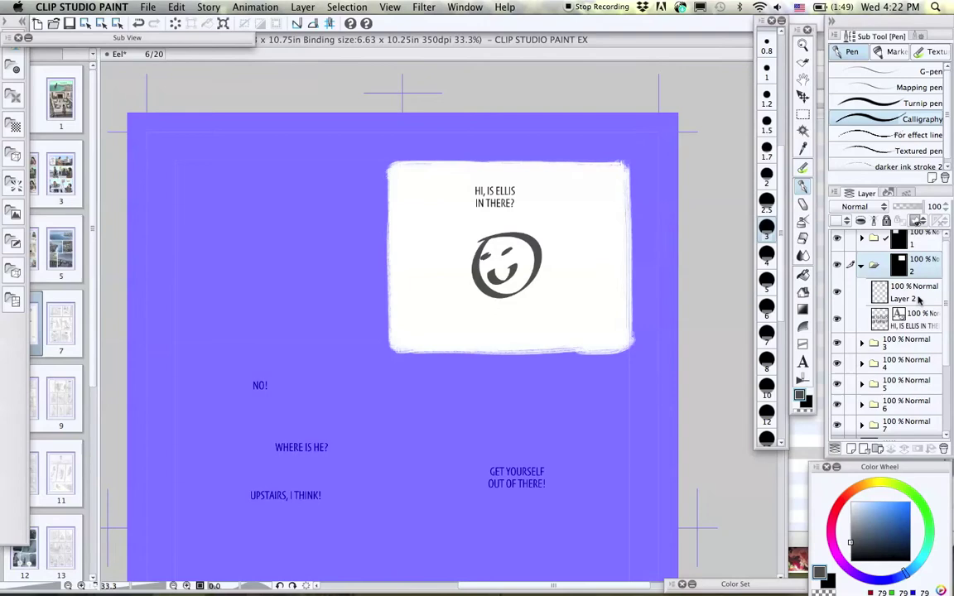
pyautogui.click(904, 263)
# Try to transform folder 2's unlinked mask separately from the drawing by pulling its upper-left corner inward
pyautogui.click(177, 7)
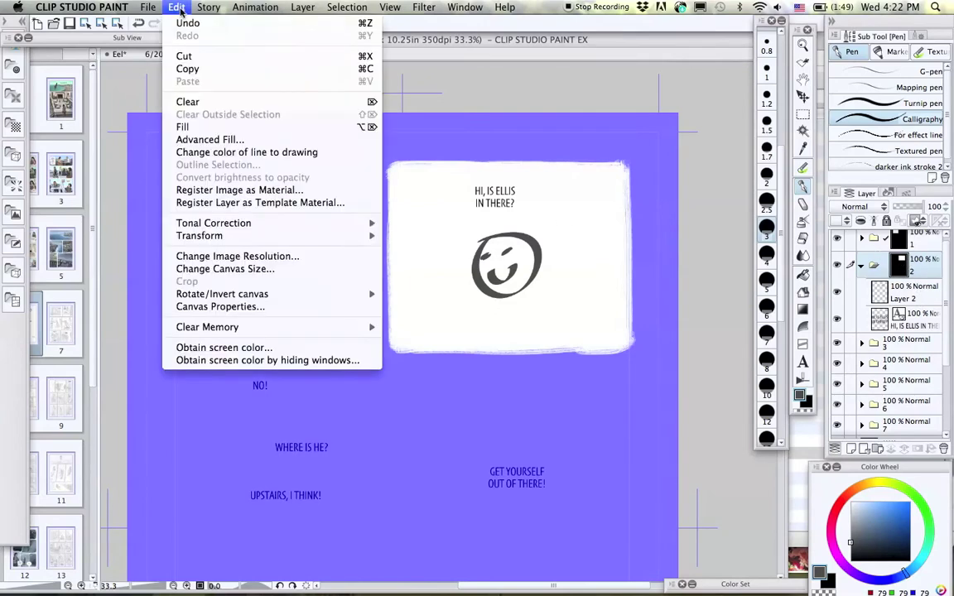
pyautogui.click(198, 216)
pyautogui.click(176, 8)
pyautogui.moveTo(284, 239)
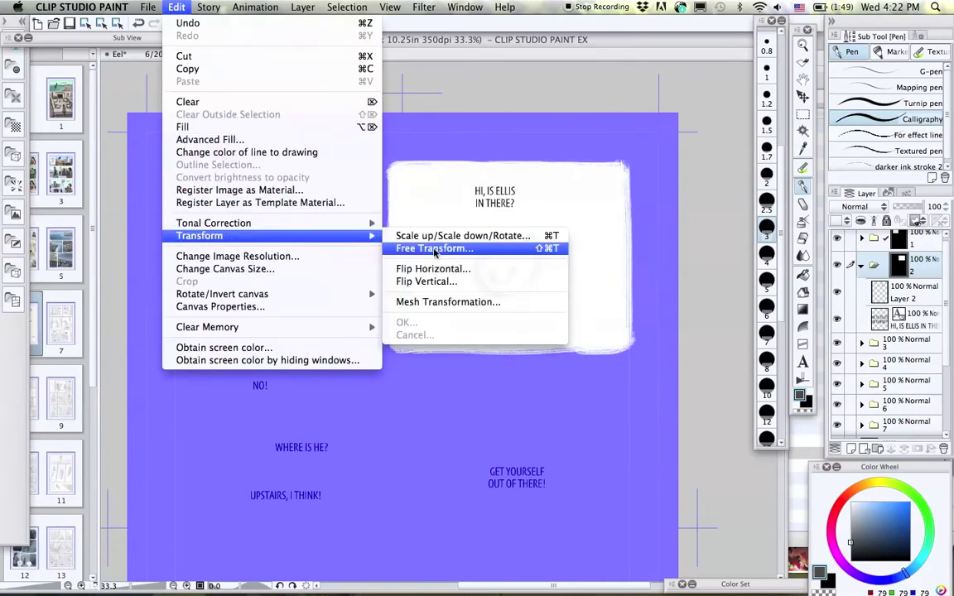
pyautogui.click(429, 281)
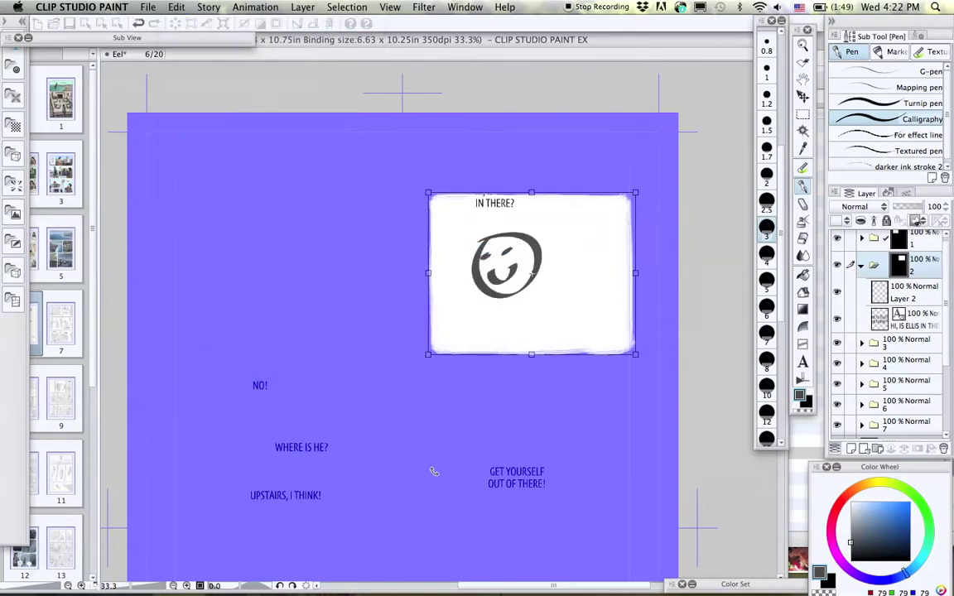
pyautogui.press('Escape')
pyautogui.click(417, 239)
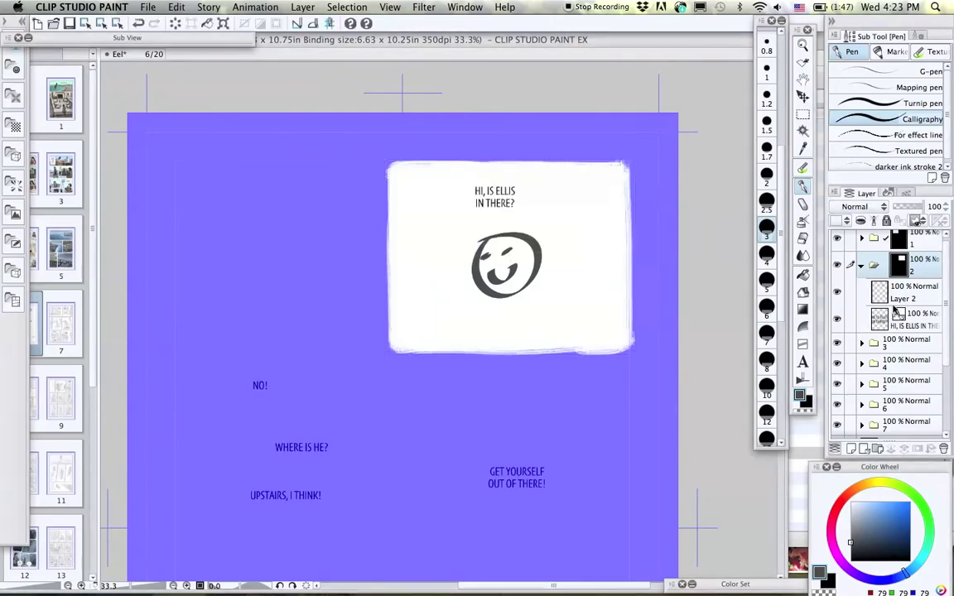
# Place Layer 2 below the text layer in folder 2, clear its smiley drawing and select folder 2
pyautogui.moveTo(895, 308); pyautogui.dragTo(905, 319)
pyautogui.press('Delete')
pyautogui.click(875, 266)
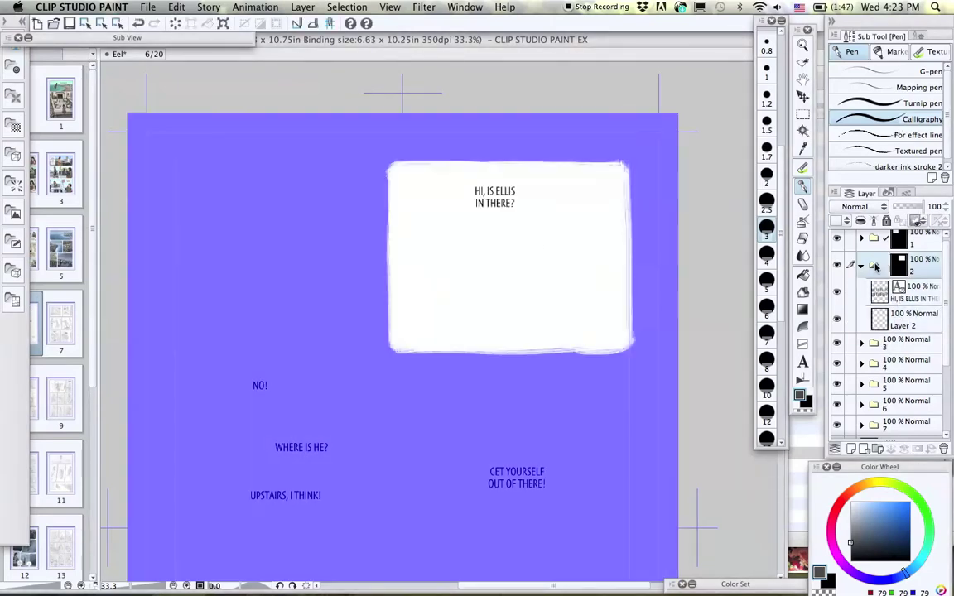
# Show the frame borders layer again and touch up folder 2's mask edges with the Dry Bristle Round Hard brush and the eraser
pyautogui.moveTo(945, 282); pyautogui.dragTo(945, 406)
pyautogui.click(836, 399)
pyautogui.press('b')
pyautogui.scroll(5, 892, 279)
pyautogui.scroll(1, 553, 233)
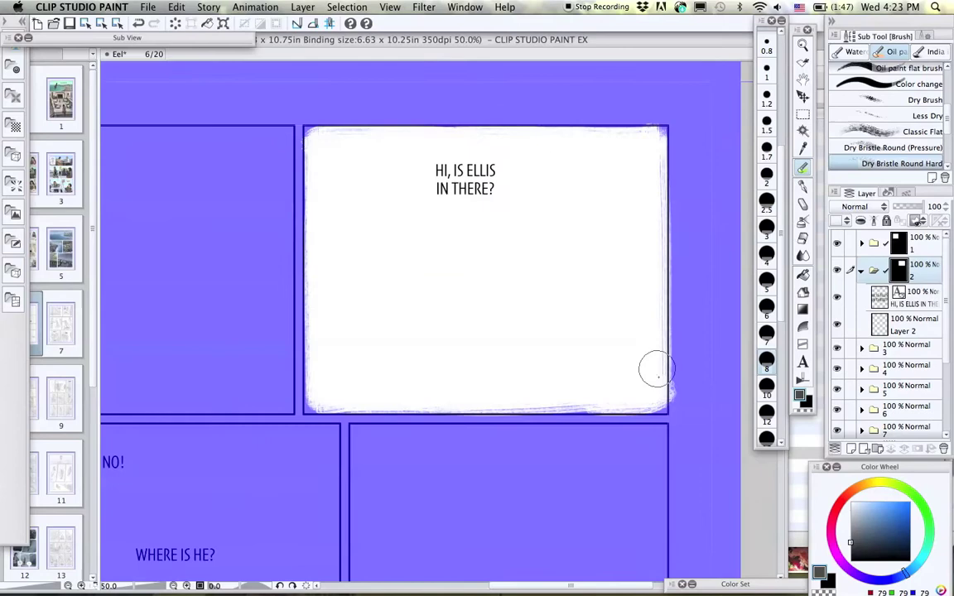
pyautogui.press('e')
pyautogui.moveTo(690, 418); pyautogui.dragTo(693, 370)
pyautogui.press('b')
pyautogui.scroll(-1, 483, 322)
# Collapse folder 2, add a layer mask hiding everything in folder 3 and show its mask area
pyautogui.click(860, 271)
pyautogui.rightClick(922, 313)
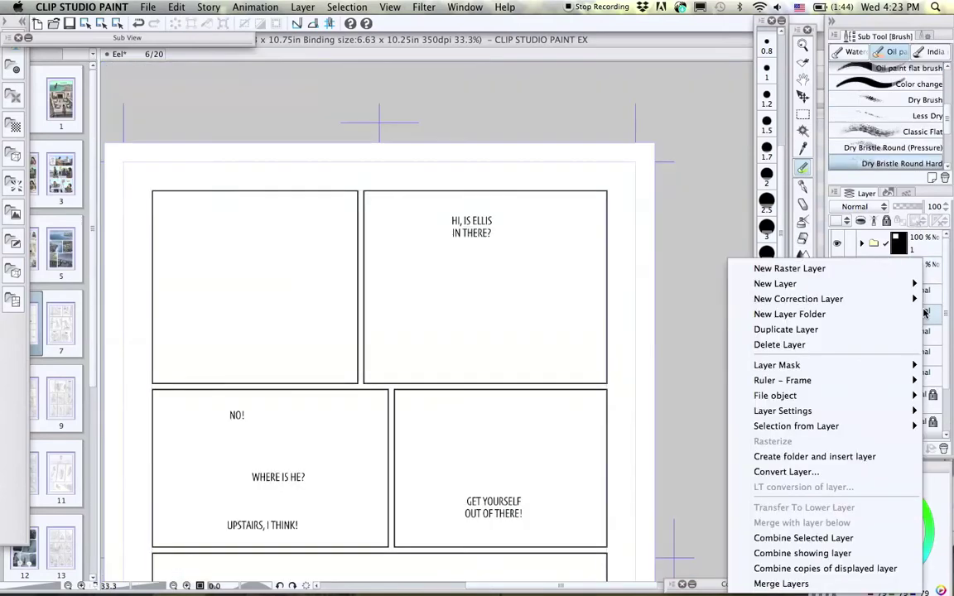
pyautogui.click(684, 369)
pyautogui.press('super+z')
pyautogui.rightClick(896, 293)
pyautogui.click(656, 368)
pyautogui.click(916, 221)
pyautogui.click(915, 259)
# Select a rectangle just inside the third panel's border, fill it on folder 3's mask to reveal it, and deselect
pyautogui.scroll(1, 346, 392)
pyautogui.press('m')
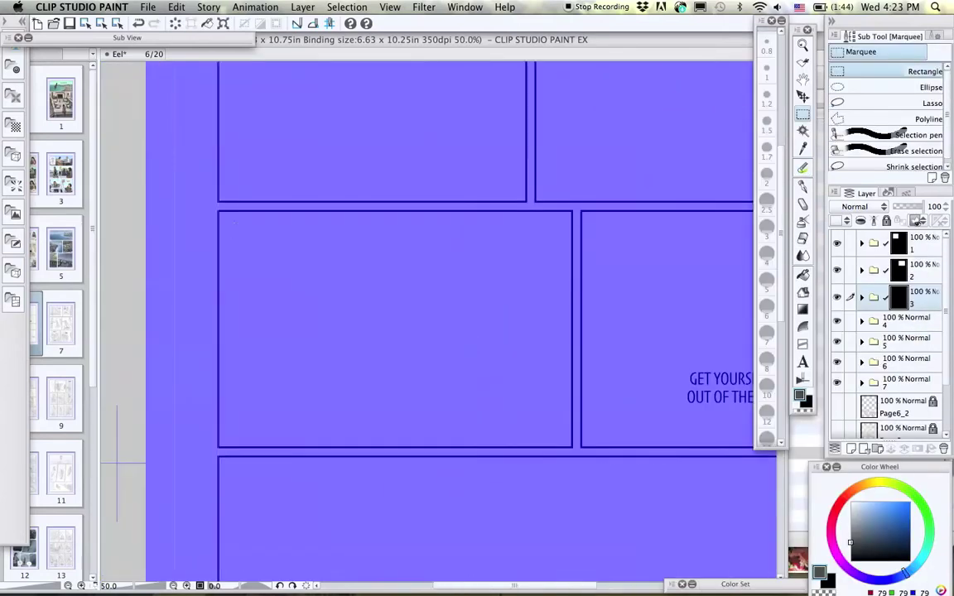
pyautogui.moveTo(232, 222); pyautogui.dragTo(559, 433)
pyautogui.click(176, 7)
pyautogui.click(186, 128)
pyautogui.press('super+d')
# Paint rough edges along all four sides of the revealed area on folder 3's mask with the Dry Bristle Round Hard brush
pyautogui.press('b')
pyautogui.moveTo(240, 220); pyautogui.dragTo(553, 221)
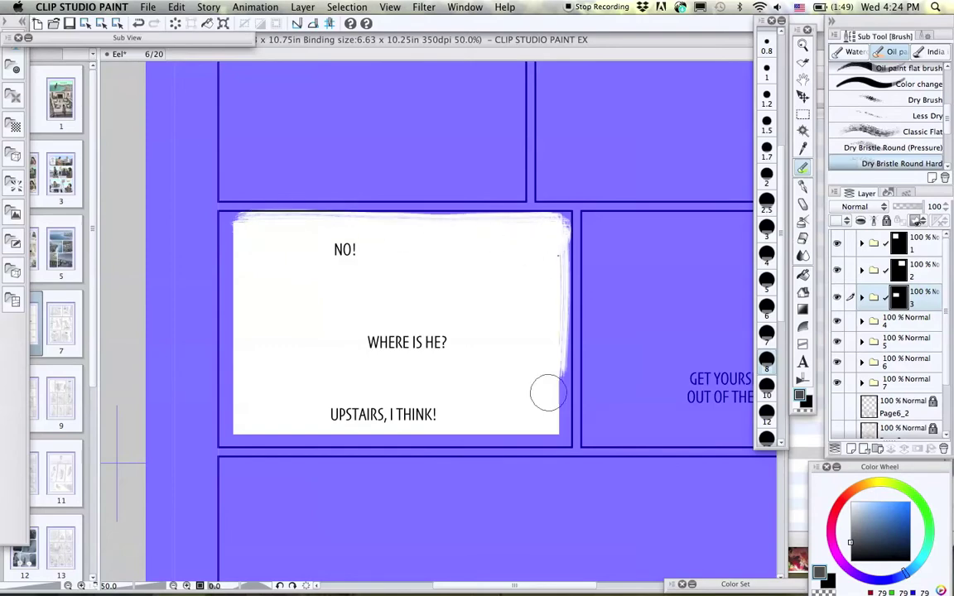
pyautogui.moveTo(548, 392); pyautogui.dragTo(555, 428)
pyautogui.moveTo(553, 430); pyautogui.dragTo(238, 432)
pyautogui.moveTo(241, 225); pyautogui.dragTo(237, 429)
# Add a layer mask hiding everything in folder 4 and show its mask area
pyautogui.moveTo(431, 370); pyautogui.dragTo(321, 353)
pyautogui.rightClick(915, 323)
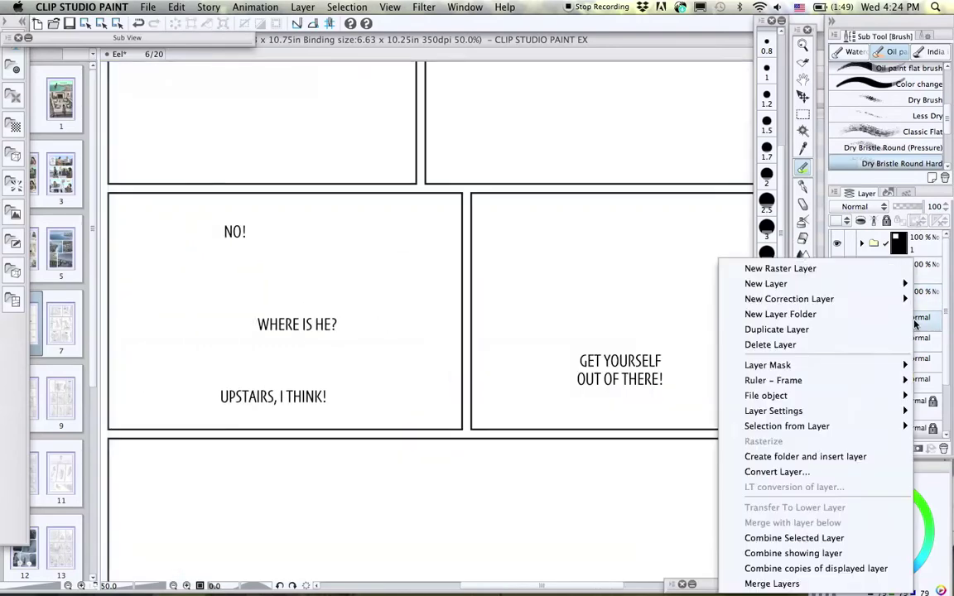
pyautogui.click(662, 368)
pyautogui.click(916, 221)
pyautogui.click(915, 259)
# Reveal a rectangle just inside the fourth panel's border on folder 4's mask and brush rough edges around it
pyautogui.press('m')
pyautogui.moveTo(350, 178); pyautogui.dragTo(647, 393)
pyautogui.click(176, 6)
pyautogui.click(186, 128)
pyautogui.press('b')
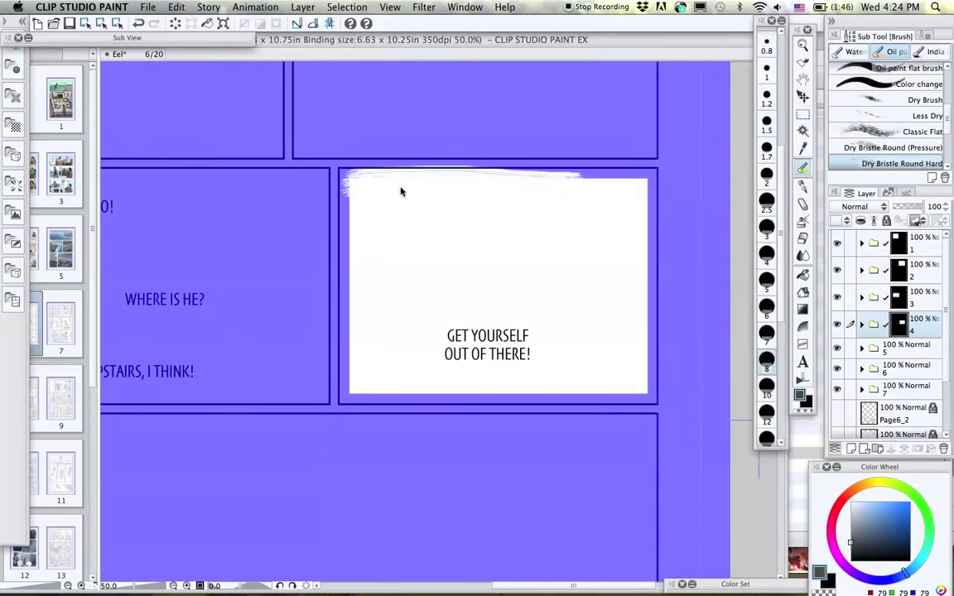
pyautogui.moveTo(350, 188); pyautogui.dragTo(349, 389)
pyautogui.moveTo(351, 388); pyautogui.dragTo(635, 389)
# Add a layer mask hiding everything in folder 5 and show its mask area
pyautogui.moveTo(553, 374); pyautogui.dragTo(694, 302)
pyautogui.rightClick(911, 349)
pyautogui.click(702, 143)
pyautogui.press('super+z')
pyautogui.rightClick(897, 348)
pyautogui.click(659, 378)
pyautogui.click(916, 221)
pyautogui.click(914, 257)
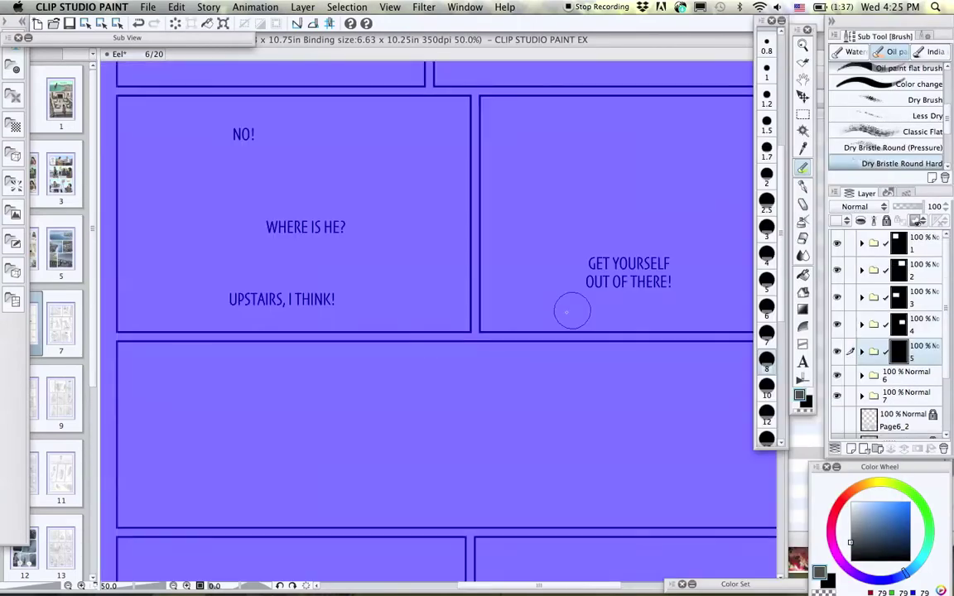
# Reveal the wide fifth panel on folder 5's mask with a rectangular selection and brush rough edges around it
pyautogui.press('super+minus')
pyautogui.click(802, 115)
pyautogui.moveTo(233, 281); pyautogui.dragTo(669, 392)
pyautogui.click(804, 168)
pyautogui.moveTo(132, 263)
pyautogui.mouseDown()
pyautogui.moveTo(135, 387)
pyautogui.moveTo(304, 421)
pyautogui.moveTo(179, 272)
pyautogui.moveTo(444, 249)
pyautogui.moveTo(550, 259)
pyautogui.moveTo(519, 413)
pyautogui.moveTo(640, 235)
pyautogui.mouseUp()
# Add a layer mask hiding everything in folder 6 and show its mask area
pyautogui.hscroll(5, 394, 257)
pyautogui.press('super+minus')
pyautogui.rightClick(905, 377)
pyautogui.moveTo(808, 139)
pyautogui.click(672, 158)
pyautogui.click(917, 221)
pyautogui.click(915, 257)
# Fill a rectangle inside the sixth panel on folder 6's mask to reveal it and brush rough edges around it
pyautogui.click(802, 114)
pyautogui.moveTo(283, 206); pyautogui.dragTo(490, 419)
pyautogui.click(177, 7)
pyautogui.click(197, 122)
pyautogui.click(803, 169)
pyautogui.press('super+plus')
pyautogui.moveTo(425, 172); pyautogui.dragTo(405, 487)
# Add a layer mask hiding everything in folder 7 and show its mask area
pyautogui.moveTo(308, 465)
pyautogui.mouseDown()
pyautogui.moveTo(476, 468)
pyautogui.moveTo(269, 436)
pyautogui.moveTo(263, 394)
pyautogui.mouseUp()
pyautogui.rightClick(907, 403)
pyautogui.click(672, 178)
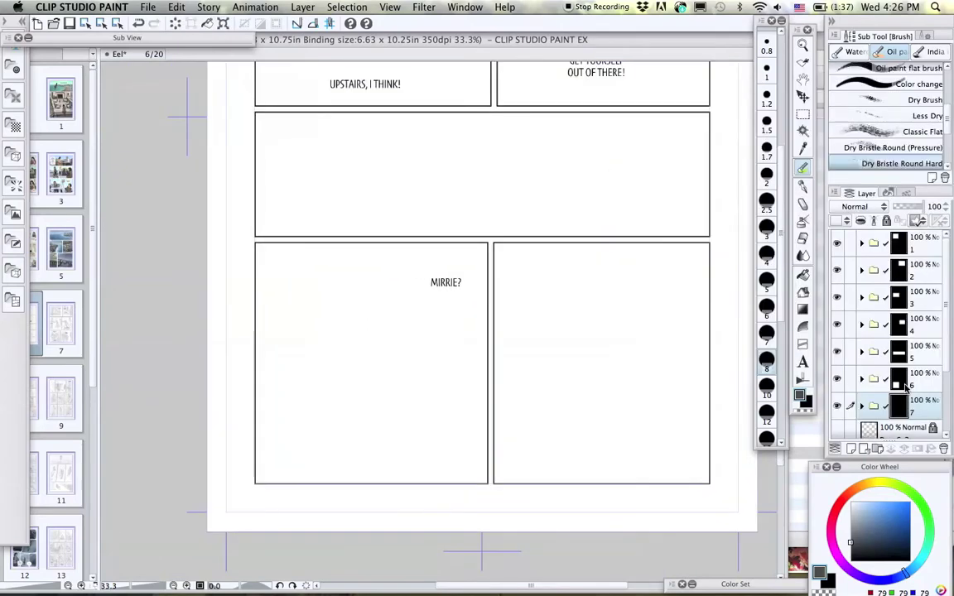
pyautogui.click(916, 221)
pyautogui.click(915, 258)
# Reveal the seventh panel on folder 7's mask and brush rough edges around it, undoing unwanted strokes
pyautogui.moveTo(504, 251)
pyautogui.mouseDown()
pyautogui.moveTo(502, 320)
pyautogui.moveTo(592, 465)
pyautogui.moveTo(694, 255)
pyautogui.moveTo(504, 443)
pyautogui.moveTo(703, 443)
pyautogui.moveTo(510, 457)
pyautogui.mouseUp()
pyautogui.press('super+z')
pyautogui.press('super+z')
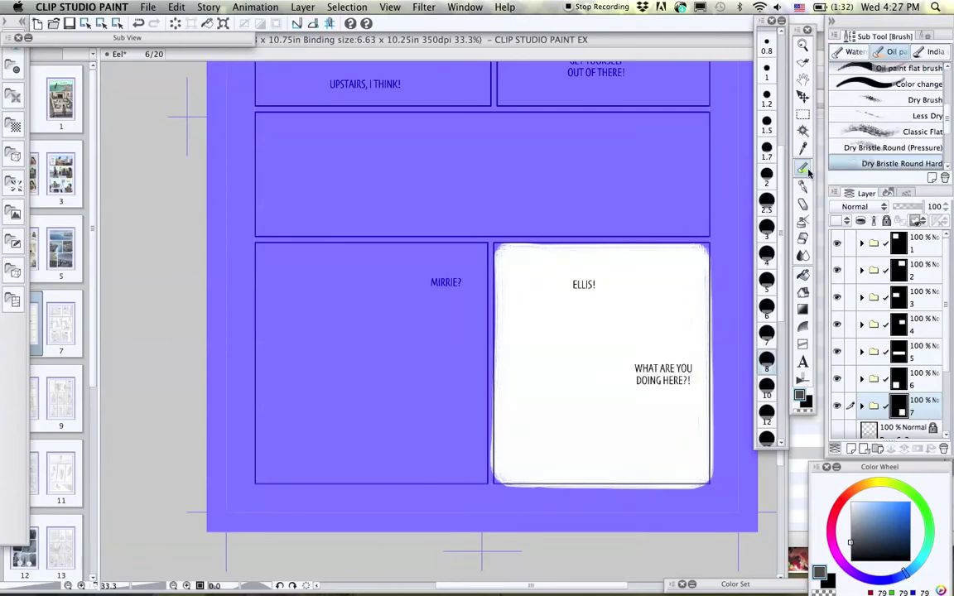
# Mesh-transform folder 7's mask, nudging its left edge and lower-right side slightly inward to fit the ruled border
pyautogui.press('super+t')
pyautogui.press('super+shift+t')
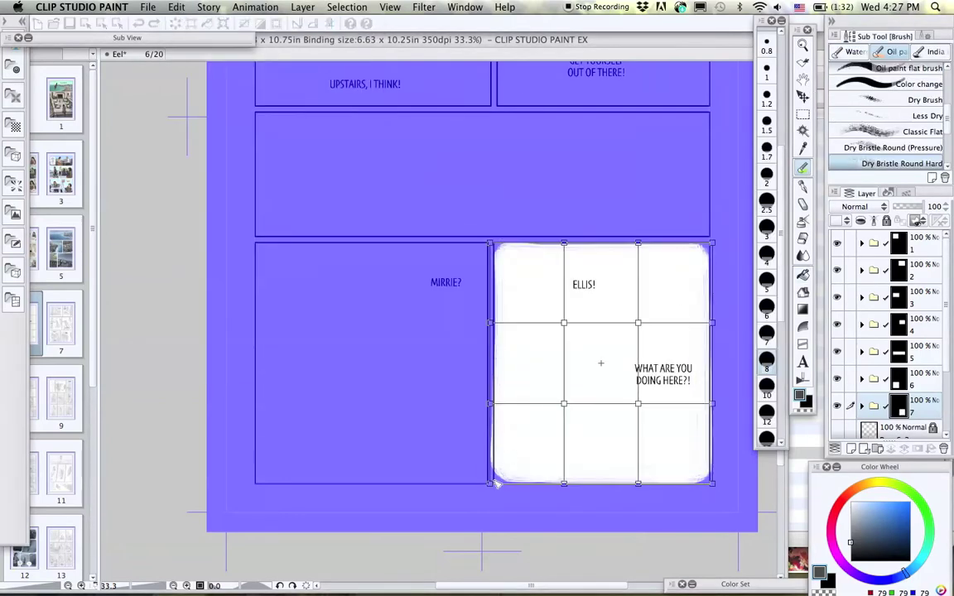
pyautogui.moveTo(490, 322); pyautogui.dragTo(492, 322)
pyautogui.press('Return')
pyautogui.click(527, 240)
pyautogui.click(177, 7)
pyautogui.moveTo(713, 484); pyautogui.dragTo(710, 484)
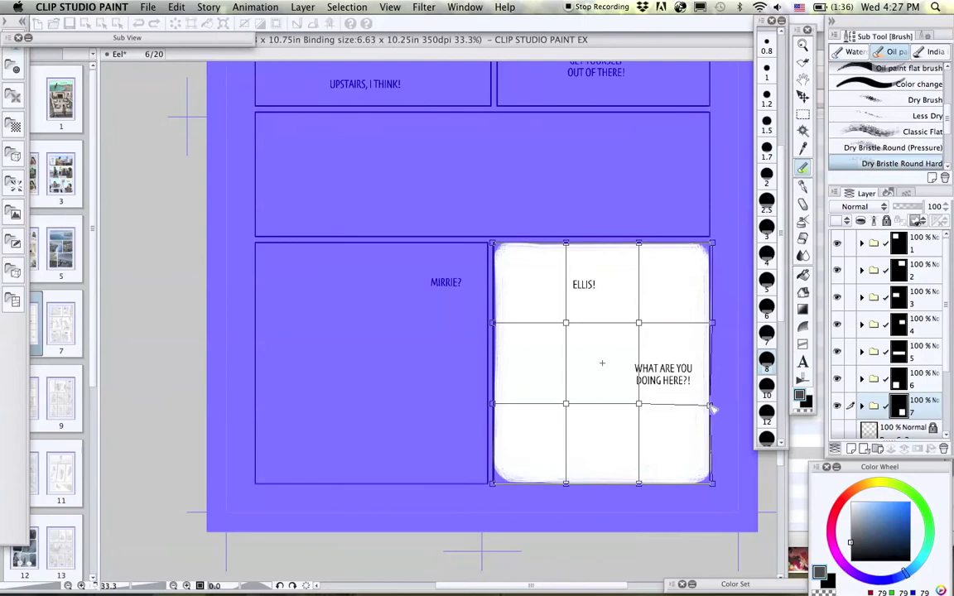
pyautogui.moveTo(713, 404); pyautogui.dragTo(710, 406)
# Add a new raster layer inside folder 7 and place it below the two text layers
pyautogui.click(850, 448)
pyautogui.moveTo(897, 341); pyautogui.dragTo(897, 369)
pyautogui.moveTo(947, 366); pyautogui.dragTo(947, 390)
# Select a rectangle slightly larger than the seventh panel and fill it with mid-grey (RGB 99, 99, 99) on the new layer
pyautogui.click(802, 114)
pyautogui.moveTo(491, 239); pyautogui.dragTo(717, 493)
pyautogui.click(851, 558)
pyautogui.click(176, 8)
pyautogui.click(248, 126)
pyautogui.click(850, 538)
pyautogui.click(176, 8)
pyautogui.click(248, 126)
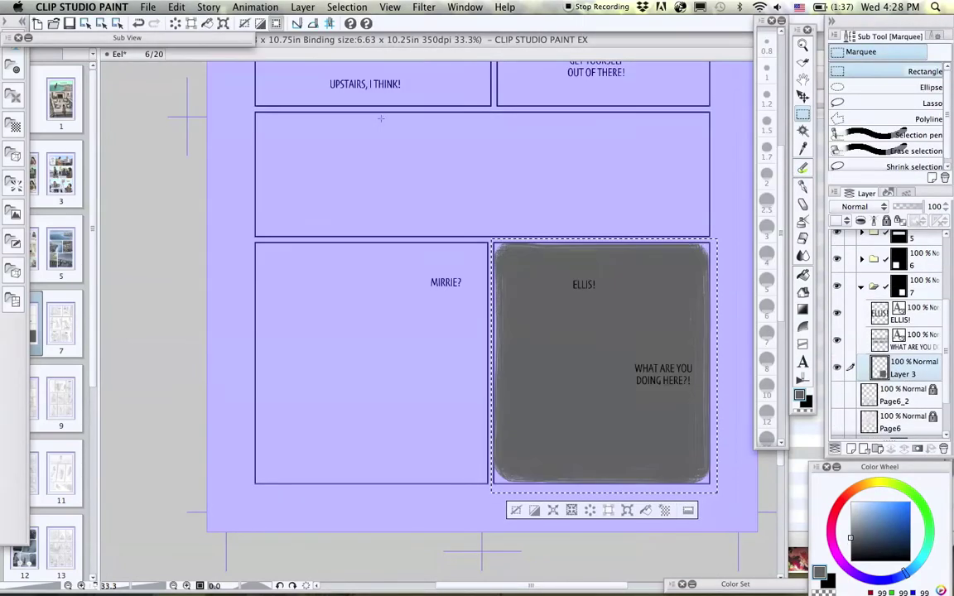
# Add a layer below the text in folder 6 and fill a rectangle covering the sixth panel with the same grey
pyautogui.click(892, 264)
pyautogui.click(861, 259)
pyautogui.click(850, 448)
pyautogui.moveTo(896, 286); pyautogui.dragTo(897, 325)
pyautogui.moveTo(243, 240)
pyautogui.mouseDown()
pyautogui.moveTo(362, 338)
pyautogui.moveTo(490, 499)
pyautogui.mouseUp()
pyautogui.click(176, 7)
pyautogui.click(248, 126)
# Add a layer in folder 5, fill a rectangle covering the wide fifth panel with grey, and deselect
pyautogui.click(902, 235)
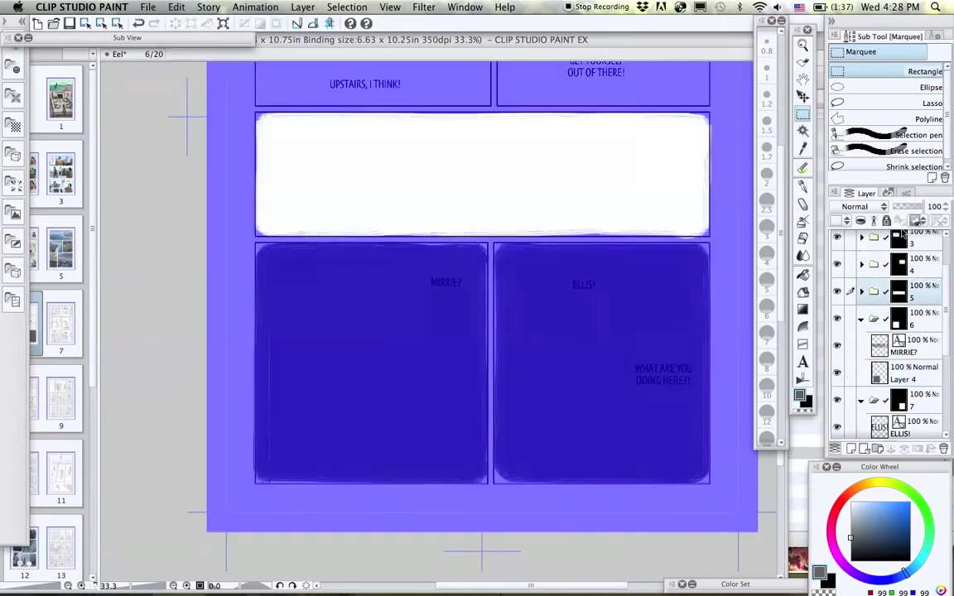
pyautogui.click(851, 448)
pyautogui.moveTo(250, 110)
pyautogui.mouseDown()
pyautogui.moveTo(639, 196)
pyautogui.moveTo(731, 247)
pyautogui.mouseUp()
pyautogui.click(176, 7)
pyautogui.click(197, 128)
pyautogui.press('super+d')
# Add a layer below the text in folder 4 and fill a rectangle covering the fourth panel with grey
pyautogui.moveTo(495, 282); pyautogui.dragTo(493, 558)
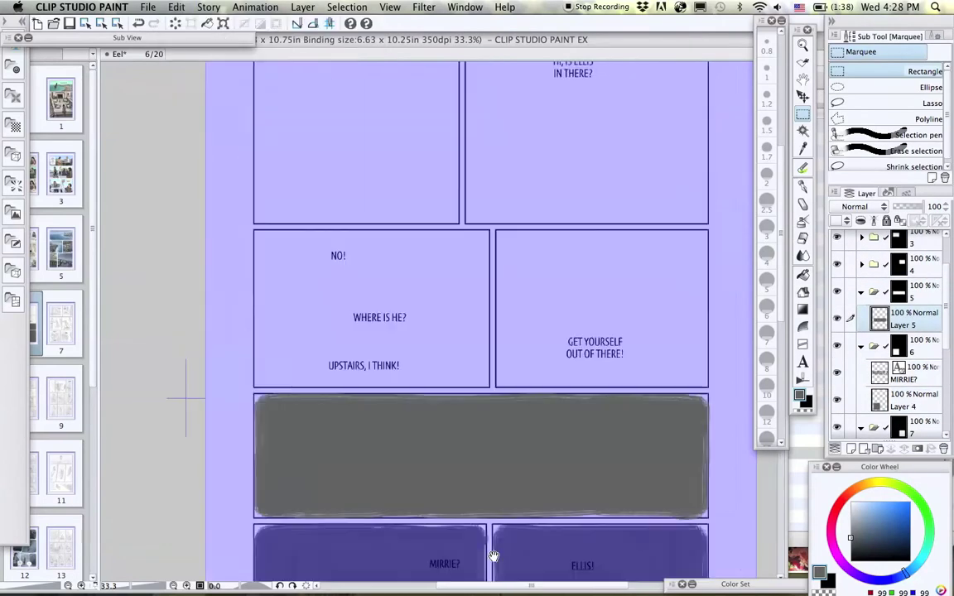
pyautogui.click(899, 265)
pyautogui.click(861, 266)
pyautogui.click(851, 448)
pyautogui.moveTo(910, 292); pyautogui.dragTo(913, 331)
pyautogui.moveTo(490, 221); pyautogui.dragTo(717, 387)
# Add a layer below the three text layers in folder 3 and fill a rectangle covering the third panel with grey
pyautogui.click(901, 283)
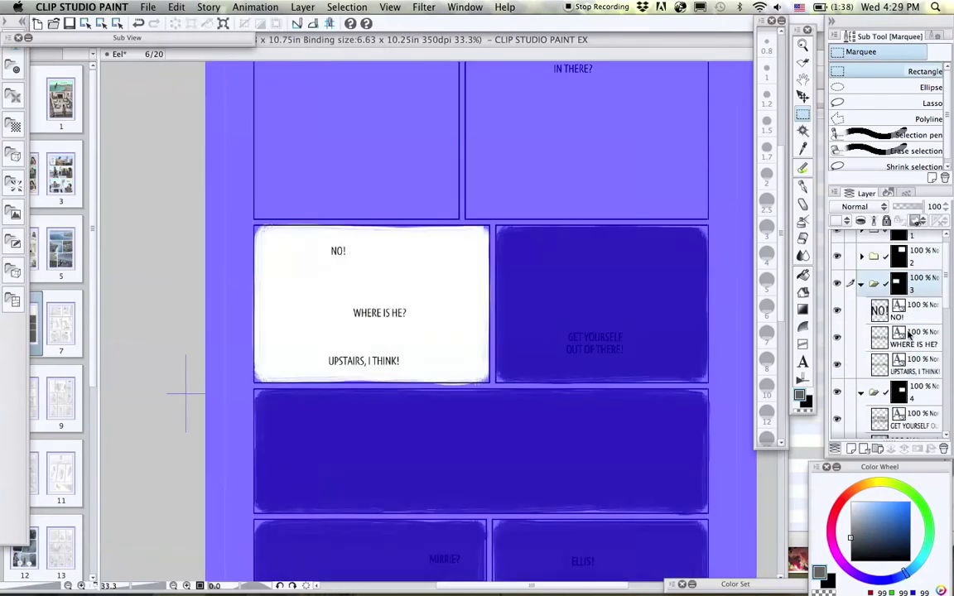
pyautogui.click(852, 448)
pyautogui.moveTo(914, 311); pyautogui.dragTo(921, 406)
pyautogui.moveTo(244, 221); pyautogui.dragTo(492, 386)
pyautogui.click(177, 8)
pyautogui.click(215, 126)
# Add a layer at the bottom of folder 2 and fill a rectangle covering the second panel with grey
pyautogui.moveTo(363, 162); pyautogui.dragTo(364, 336)
pyautogui.click(901, 257)
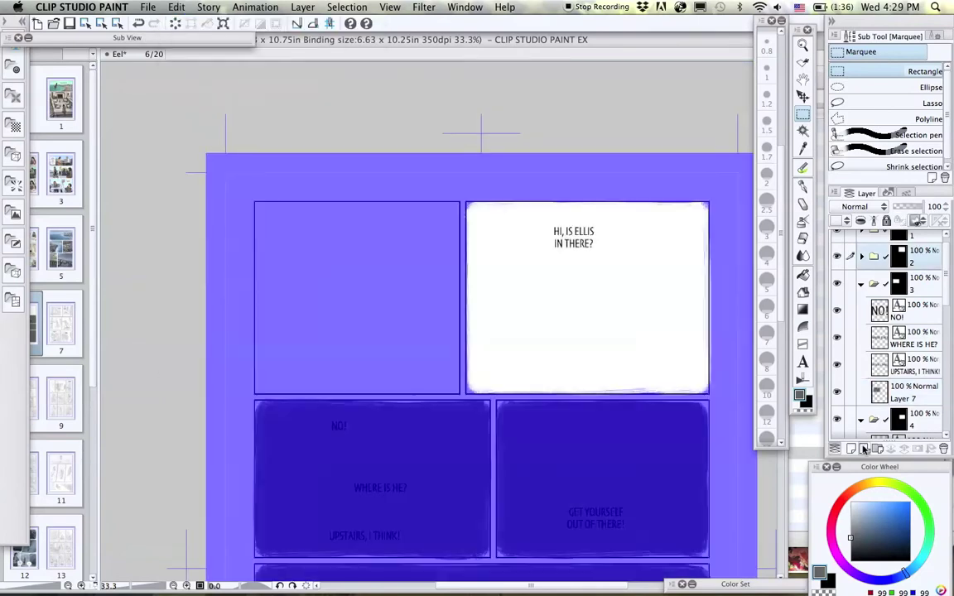
pyautogui.click(851, 448)
pyautogui.click(861, 257)
pyautogui.click(149, 8)
pyautogui.click(460, 190)
pyautogui.moveTo(463, 191); pyautogui.dragTo(714, 397)
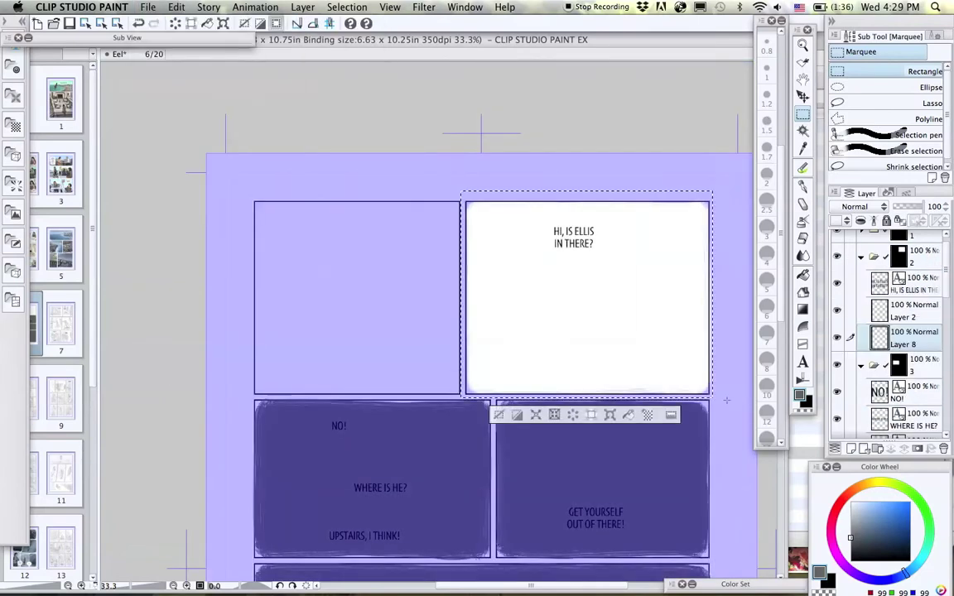
pyautogui.click(176, 8)
pyautogui.click(199, 127)
# Expand folder 1, fill the first panel's area with grey on Layer 1 in its color folder, and deselect
pyautogui.click(901, 237)
pyautogui.click(861, 247)
pyautogui.click(905, 312)
pyautogui.moveTo(463, 397); pyautogui.dragTo(462, 397)
pyautogui.hotkey('alt', 'Delete')
pyautogui.press('super+d')
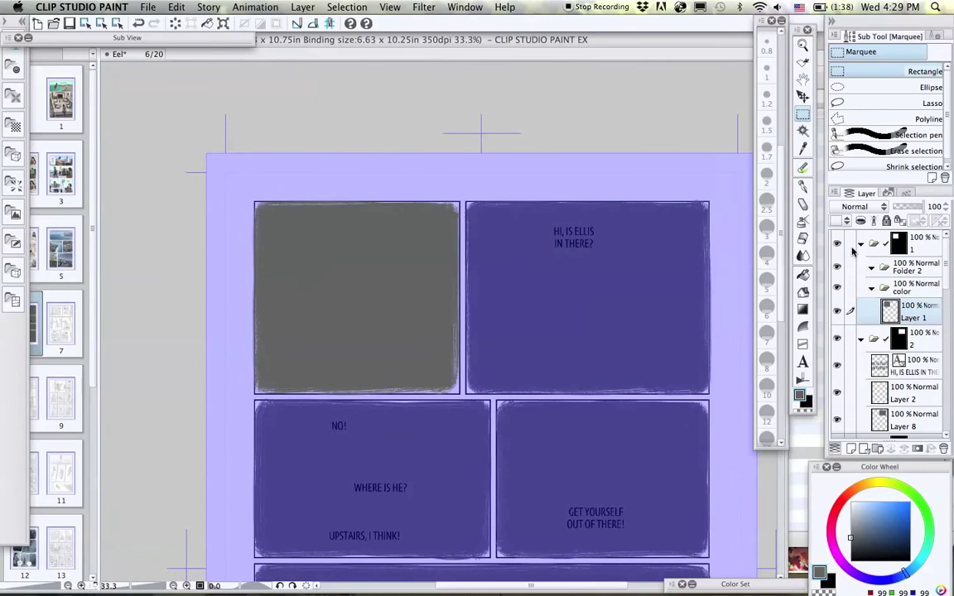
# Turn off the mask area display for folder 1 and hide the ruled frame borders layer
pyautogui.click(901, 247)
pyautogui.click(918, 221)
pyautogui.click(915, 249)
pyautogui.scroll(-15, 910, 332)
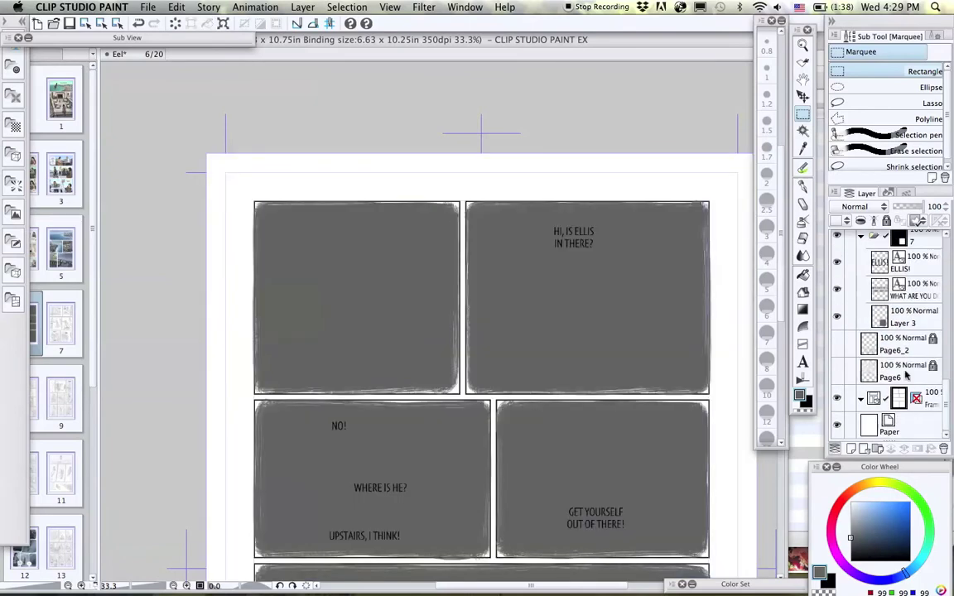
pyautogui.click(837, 399)
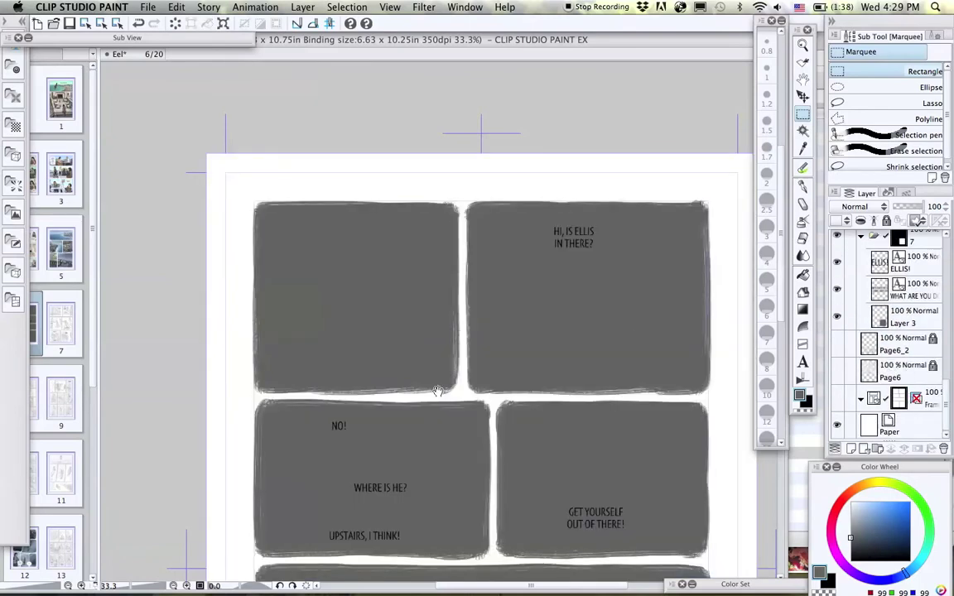
pyautogui.moveTo(437, 391); pyautogui.dragTo(404, 282)
pyautogui.press('super+minus')
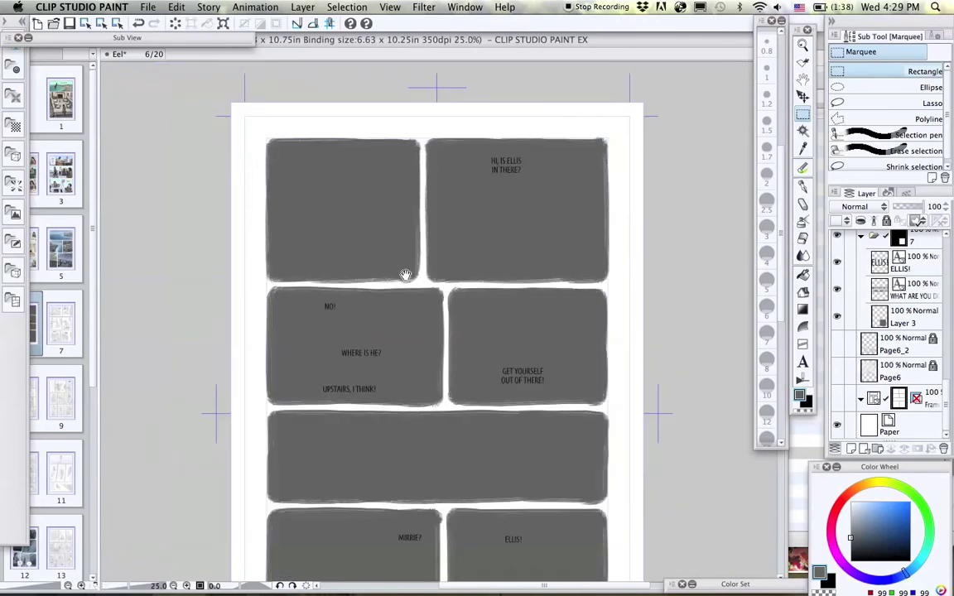
pyautogui.moveTo(421, 334)
pyautogui.mouseDown()
pyautogui.moveTo(420, 192)
pyautogui.moveTo(434, 260)
pyautogui.moveTo(421, 336)
pyautogui.moveTo(426, 318)
pyautogui.mouseUp()
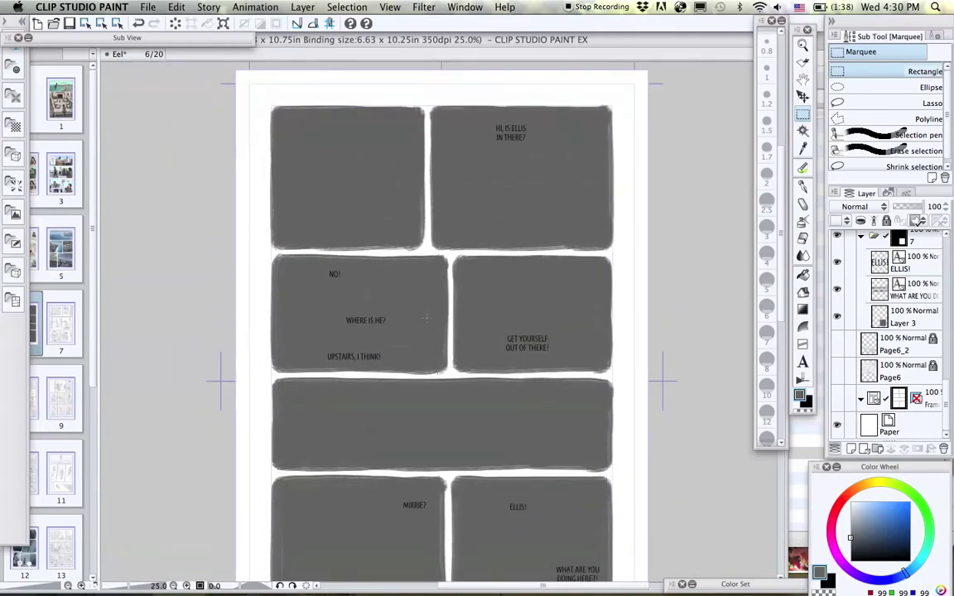
# Turn off the mask area display for folder 2 and select folder 1 with the brush active
pyautogui.click(802, 169)
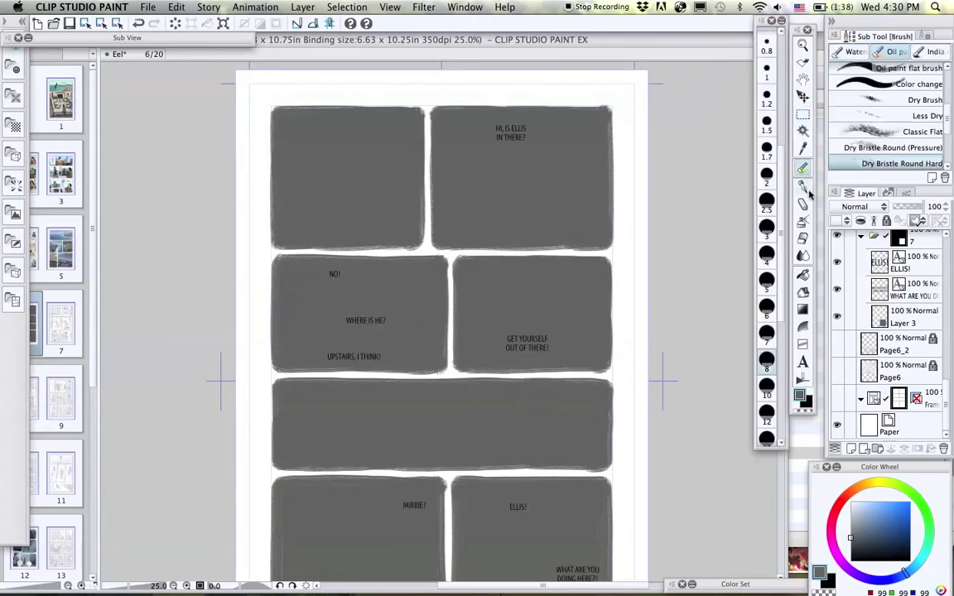
pyautogui.scroll(5, 936, 344)
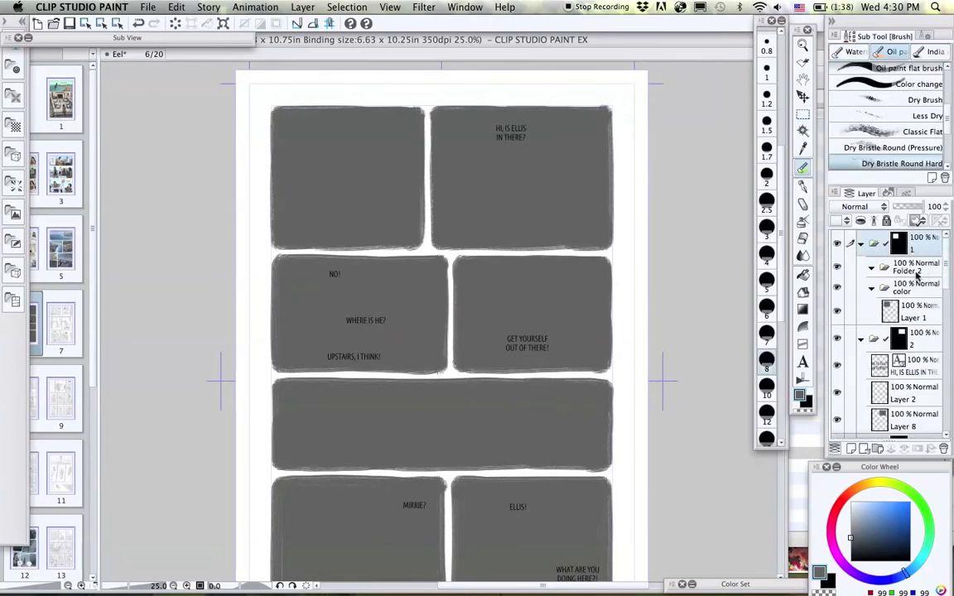
pyautogui.click(917, 343)
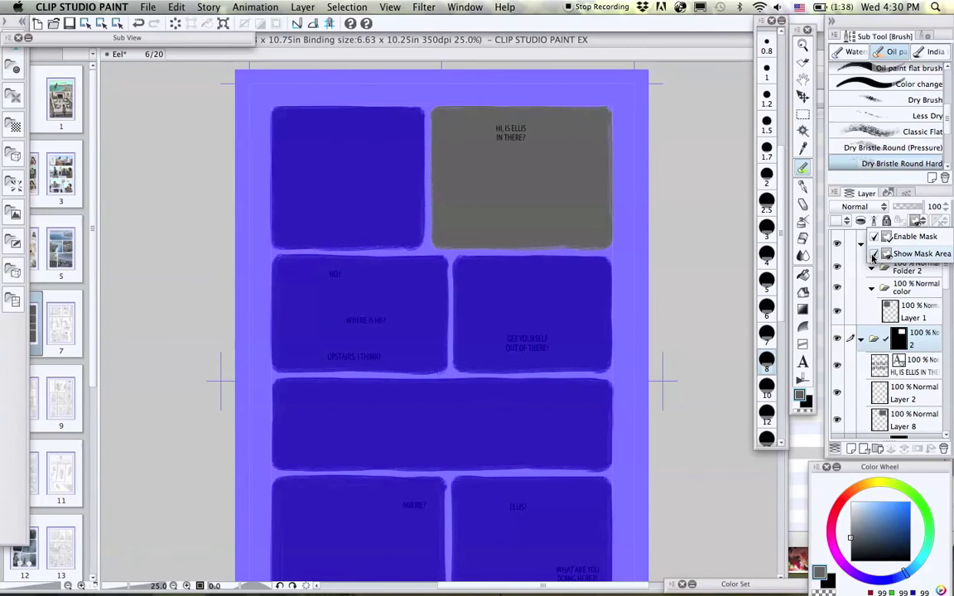
pyautogui.click(871, 255)
pyautogui.click(918, 251)
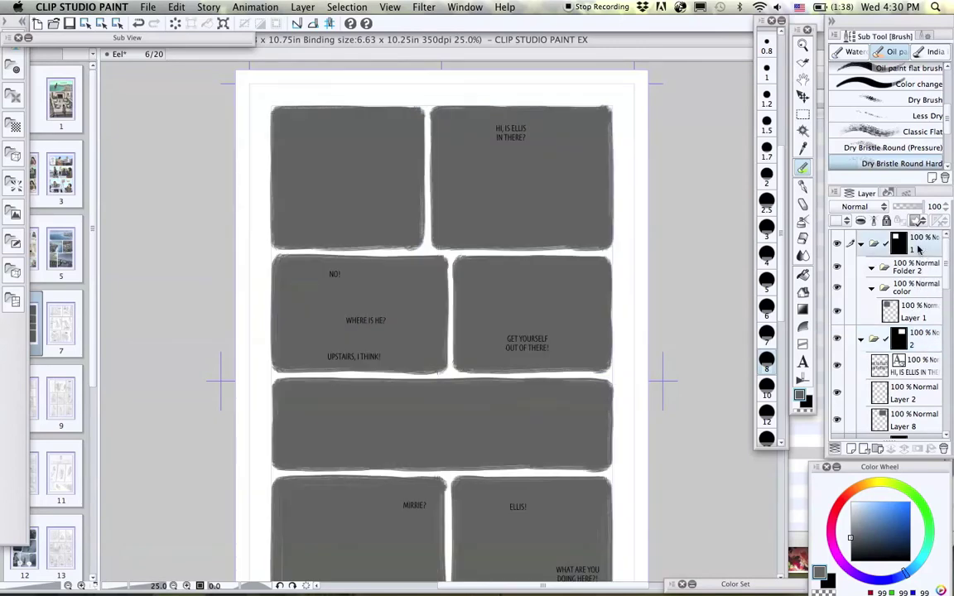
# Select folder 1's mask and brush extra rough strokes along the first panel's upper edge
pyautogui.click(803, 239)
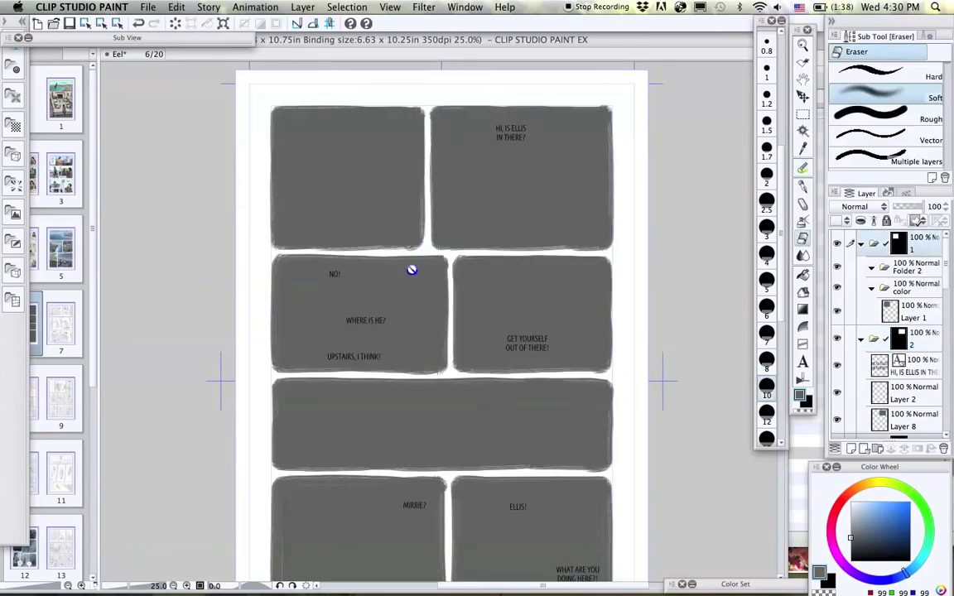
pyautogui.keyDown('super'); pyautogui.click(411, 268); pyautogui.keyUp('super')
pyautogui.moveTo(412, 274)
pyautogui.mouseDown()
pyautogui.moveTo(428, 432)
pyautogui.moveTo(432, 421)
pyautogui.mouseUp()
pyautogui.click(802, 168)
pyautogui.click(899, 242)
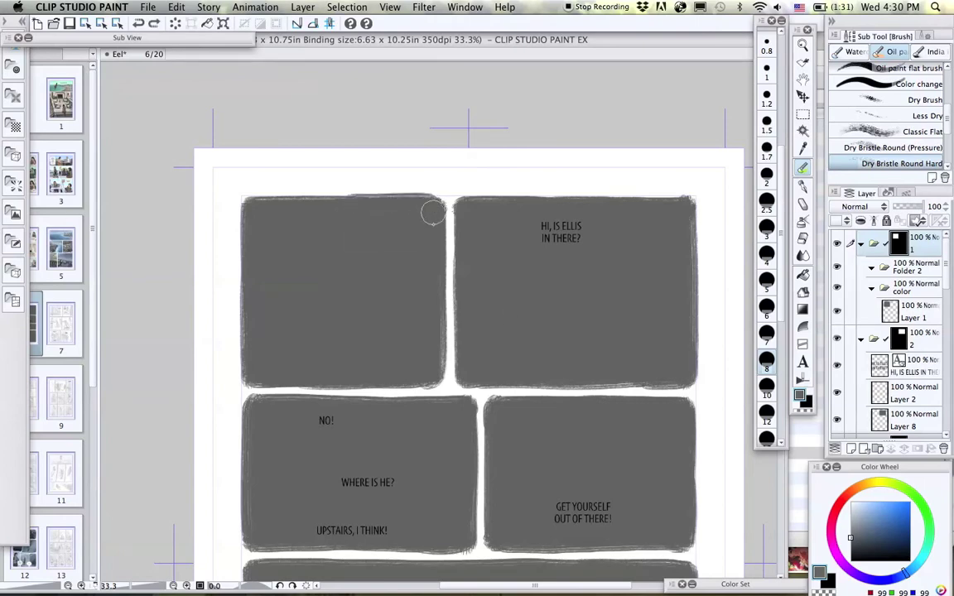
# Review the full page of panels and select folder 6's mask for the bottom-left panel
pyautogui.moveTo(340, 366); pyautogui.dragTo(374, 272)
pyautogui.click(390, 7)
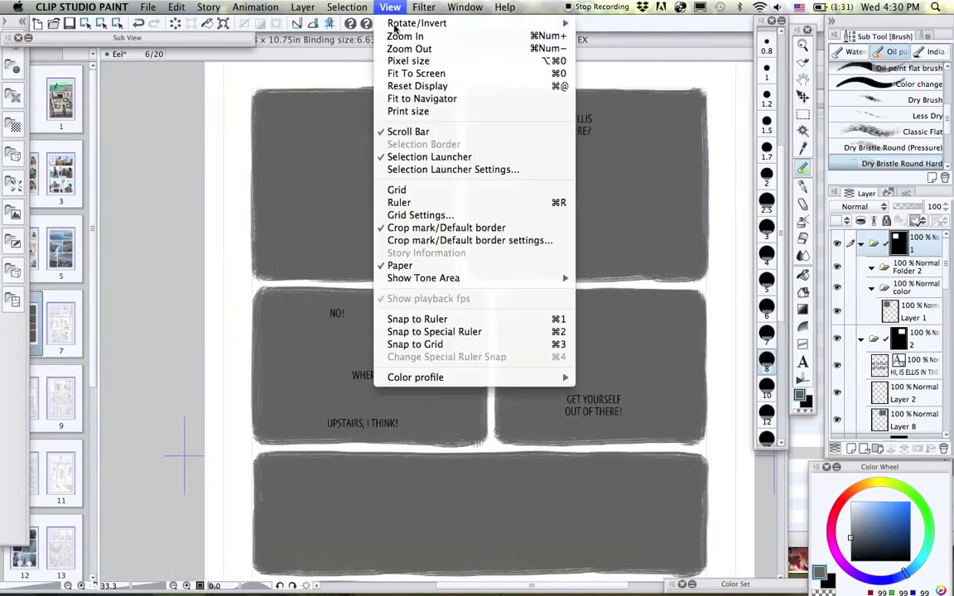
pyautogui.click(405, 86)
pyautogui.scroll(-5, 877, 315)
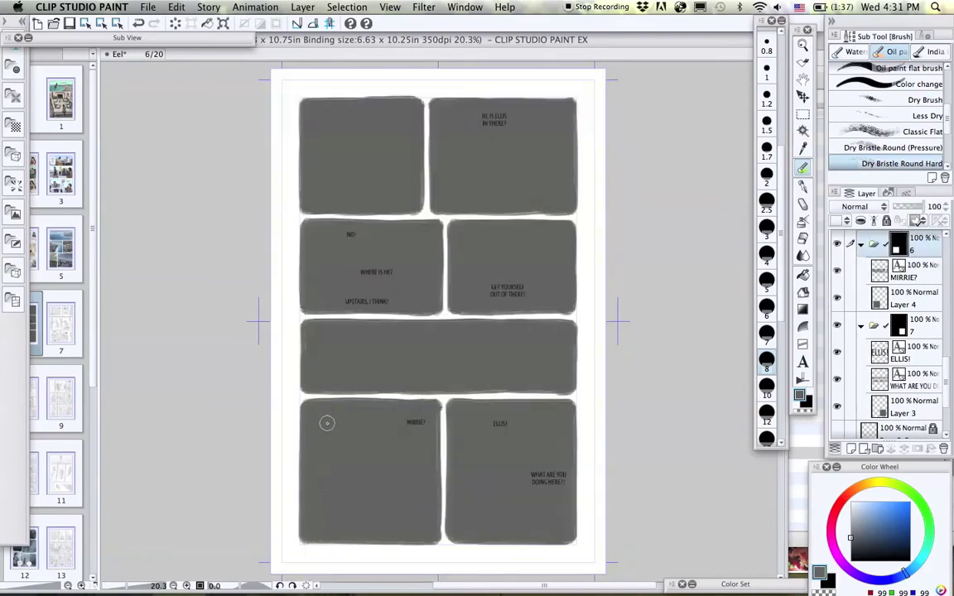
pyautogui.scroll(2, 408, 397)
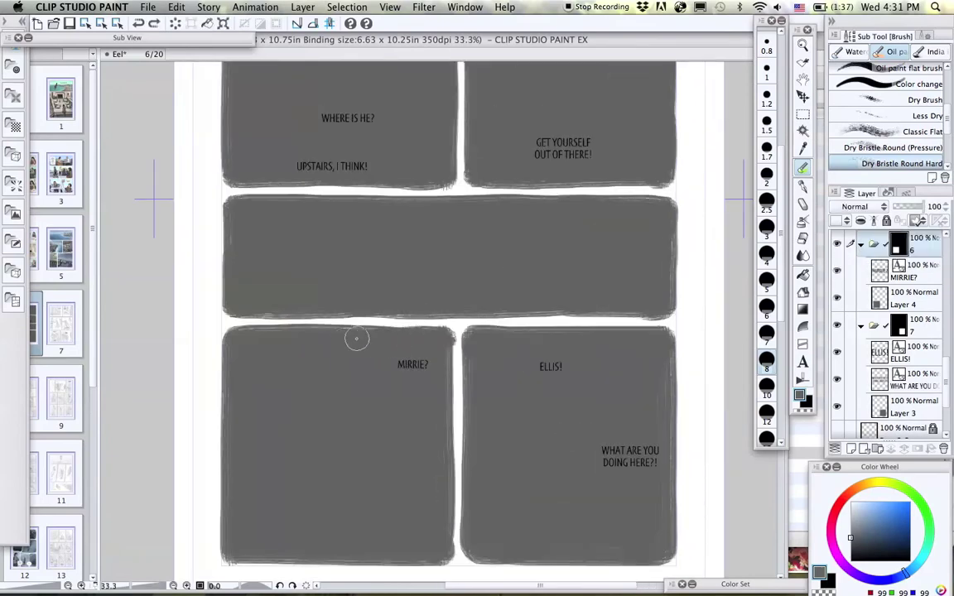
# Try a mesh transformation on folder 6's mask
pyautogui.click(805, 242)
pyautogui.click(176, 7)
pyautogui.moveTo(207, 235)
pyautogui.click(447, 338)
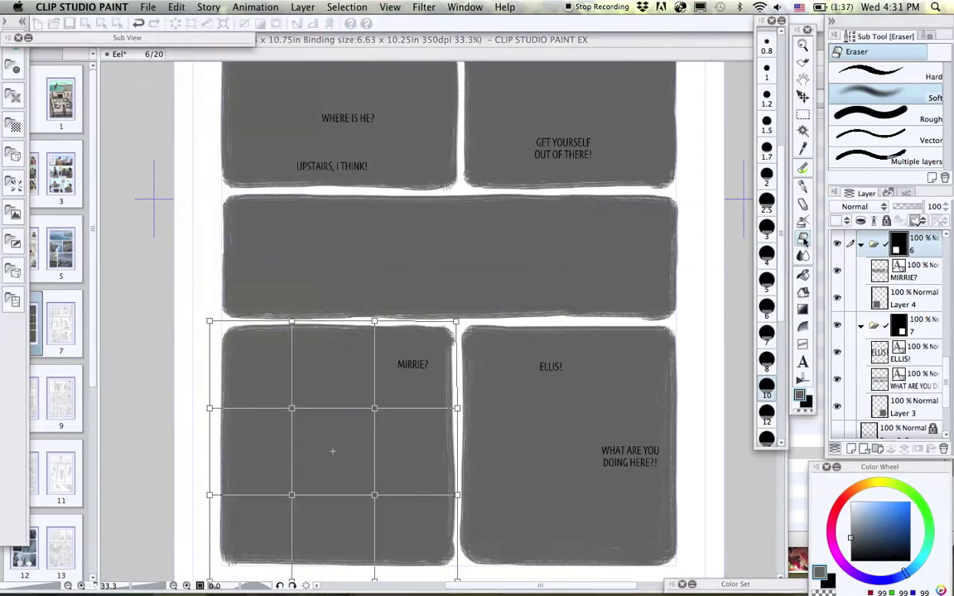
pyautogui.press('Return')
# Rework the right-hand corners of the bottom-left panel on folder 6's mask, alternating the Rough eraser and the Dry Bristle Round Hard brush
pyautogui.click(802, 203)
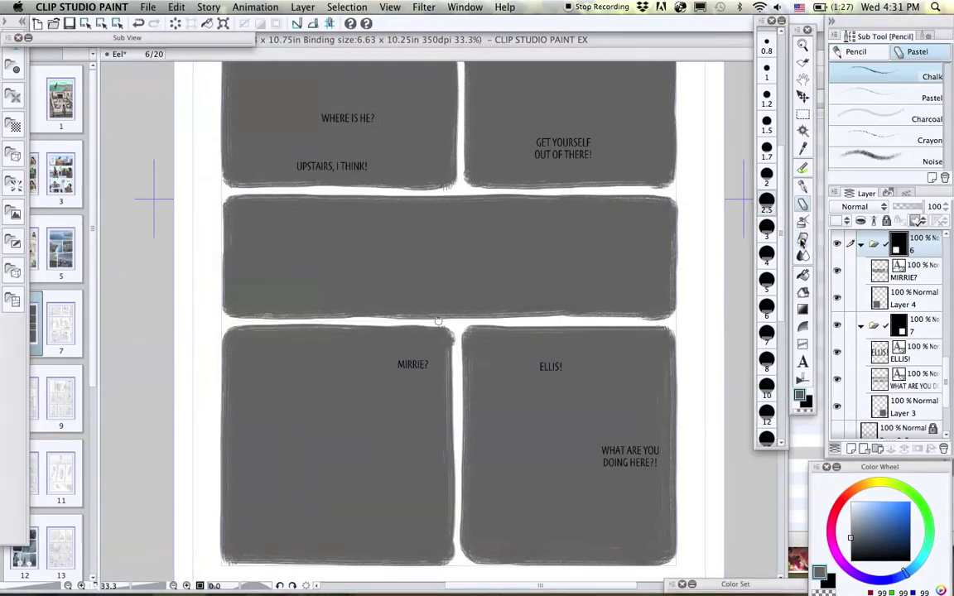
pyautogui.press('e')
pyautogui.press('b')
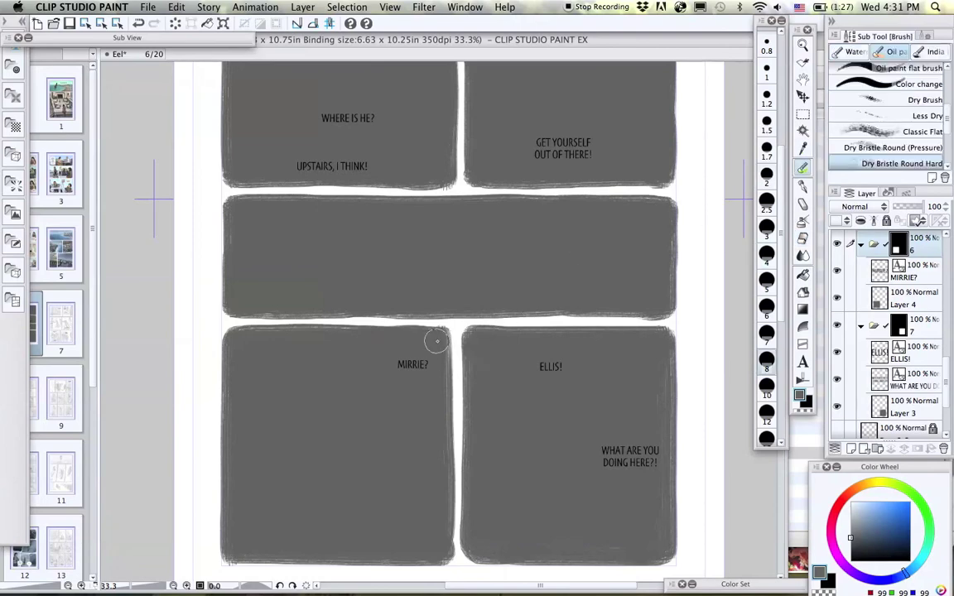
pyautogui.press('e')
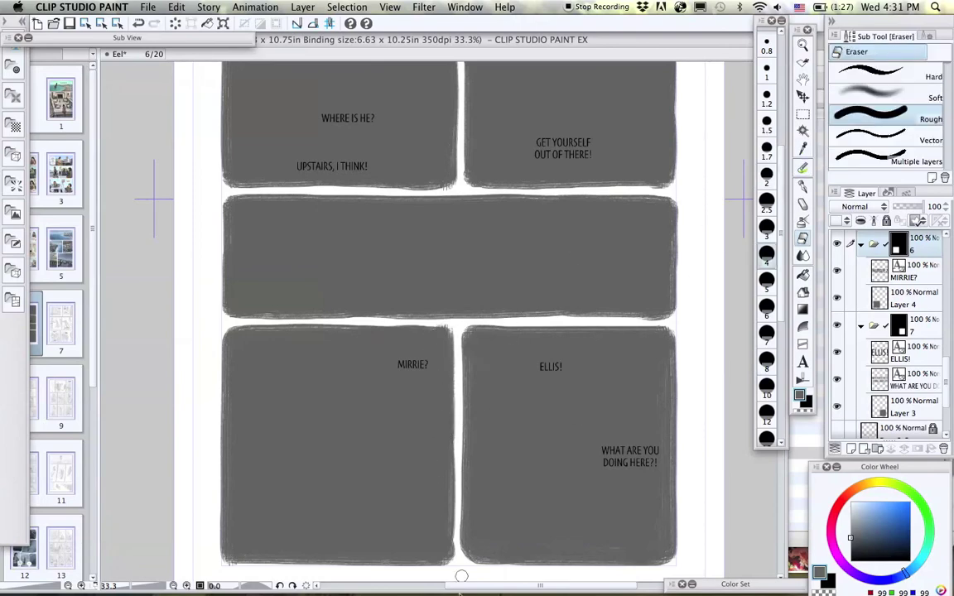
pyautogui.press('b')
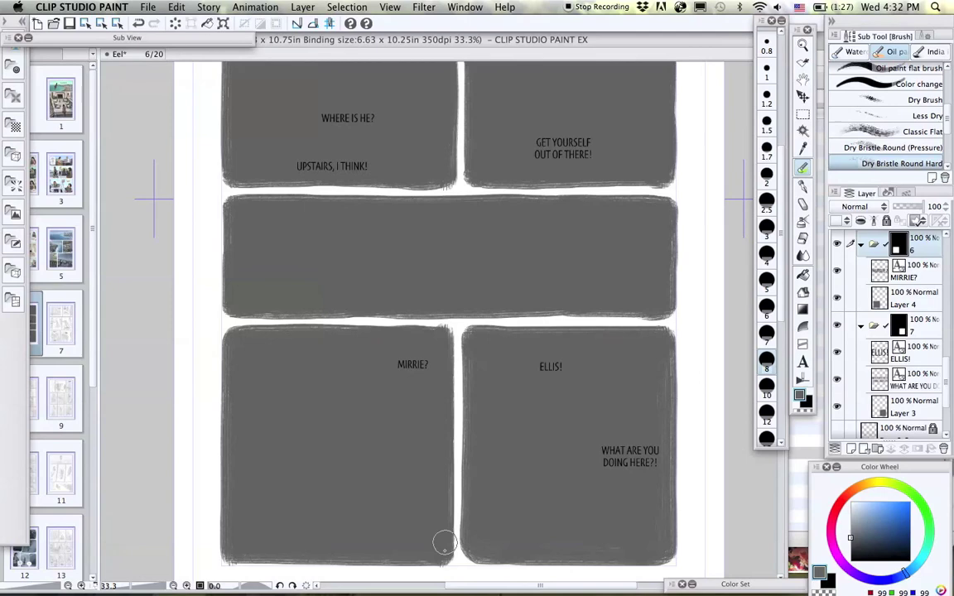
# Select folder 5, toggle the mask area display, and check the layer stack down to the hidden frame border folder
pyautogui.click(910, 315)
pyautogui.click(917, 220)
pyautogui.moveTo(947, 371)
pyautogui.mouseDown()
pyautogui.moveTo(947, 339)
pyautogui.moveTo(946, 357)
pyautogui.mouseUp()
pyautogui.click(917, 220)
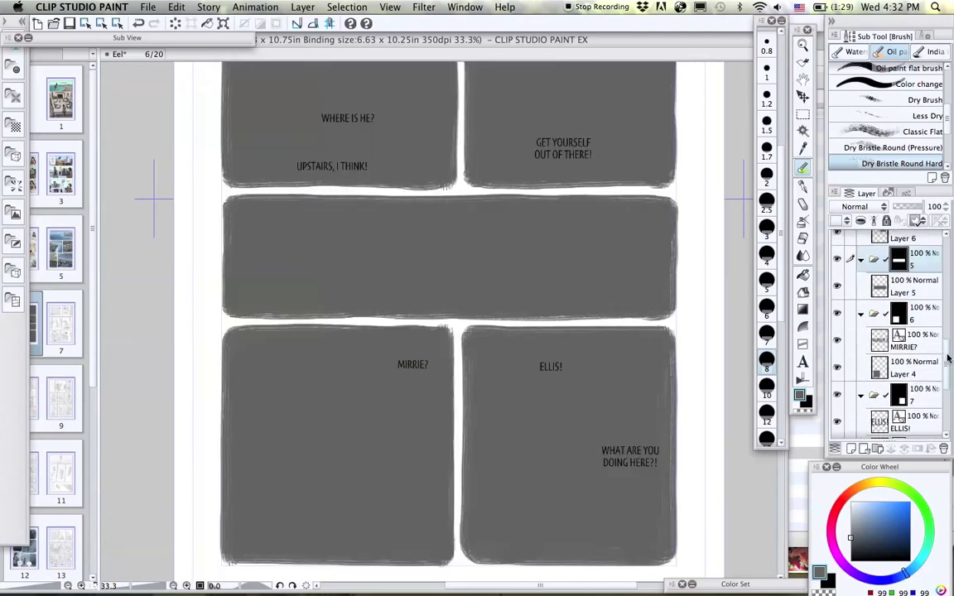
pyautogui.moveTo(518, 297); pyautogui.dragTo(522, 533)
pyautogui.moveTo(552, 414); pyautogui.dragTo(549, 365)
pyautogui.scroll(-5, 917, 308)
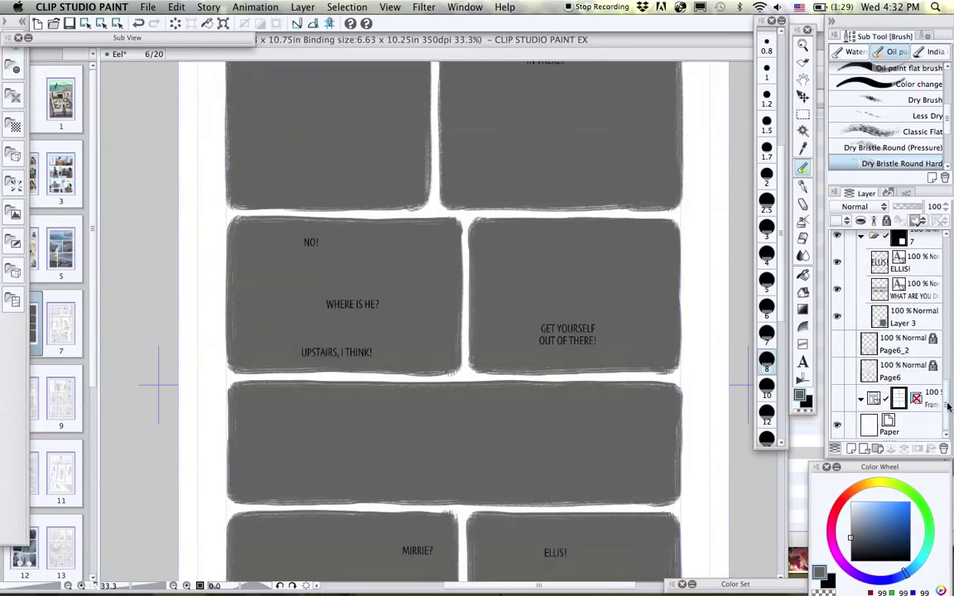